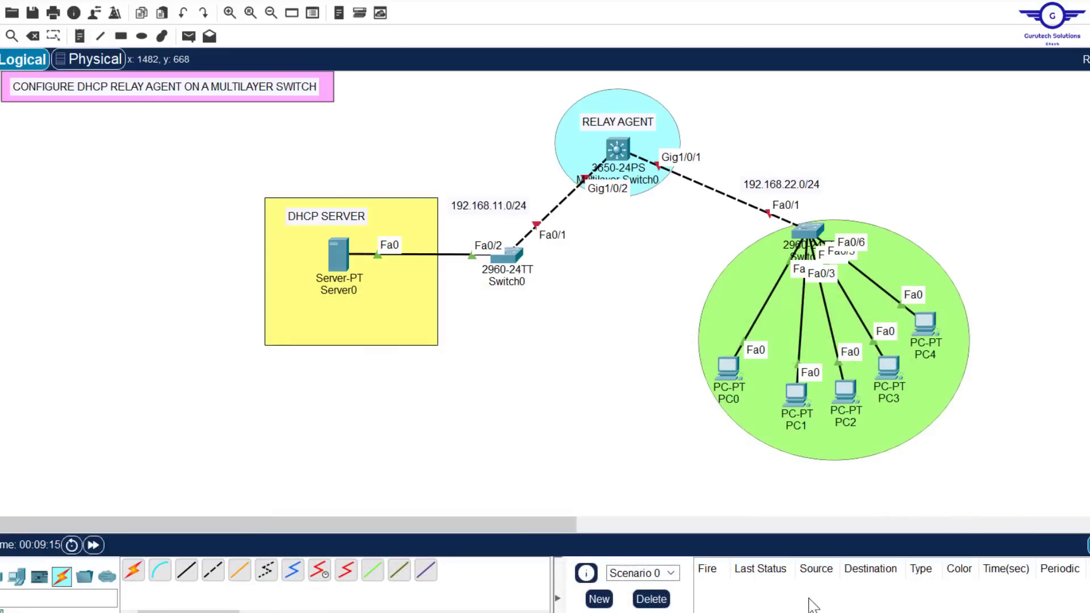
Open the config-guide.txt notes in Notepad and replace ROUTER with L3SW in the title line
{"action": "left_click", "coordinate": [790, 610]}
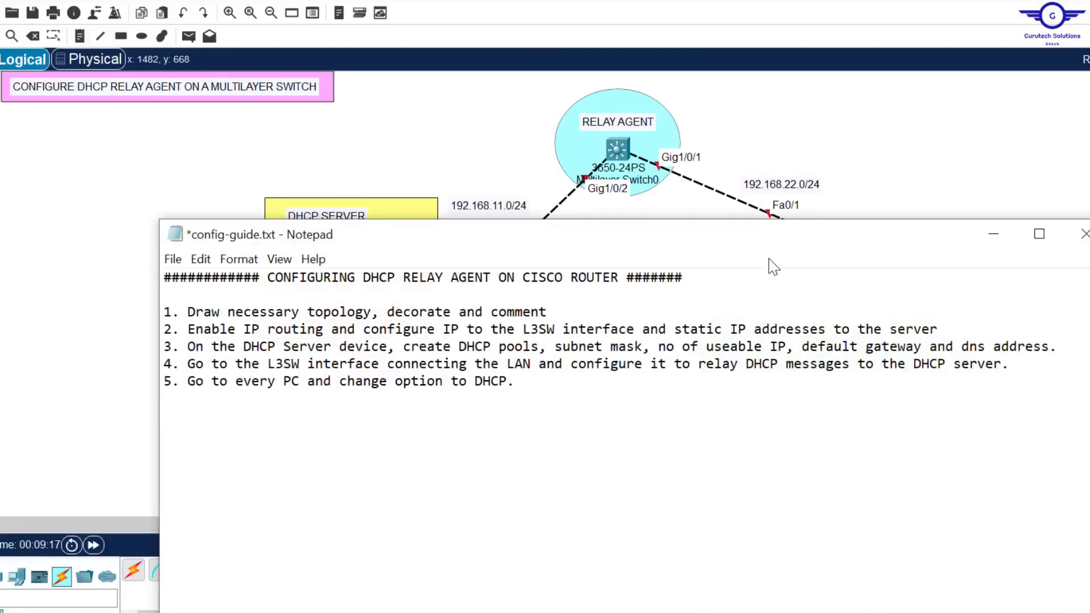
{"action": "left_click_drag", "start_coordinate": [735, 251], "coordinate": [745, 318]}
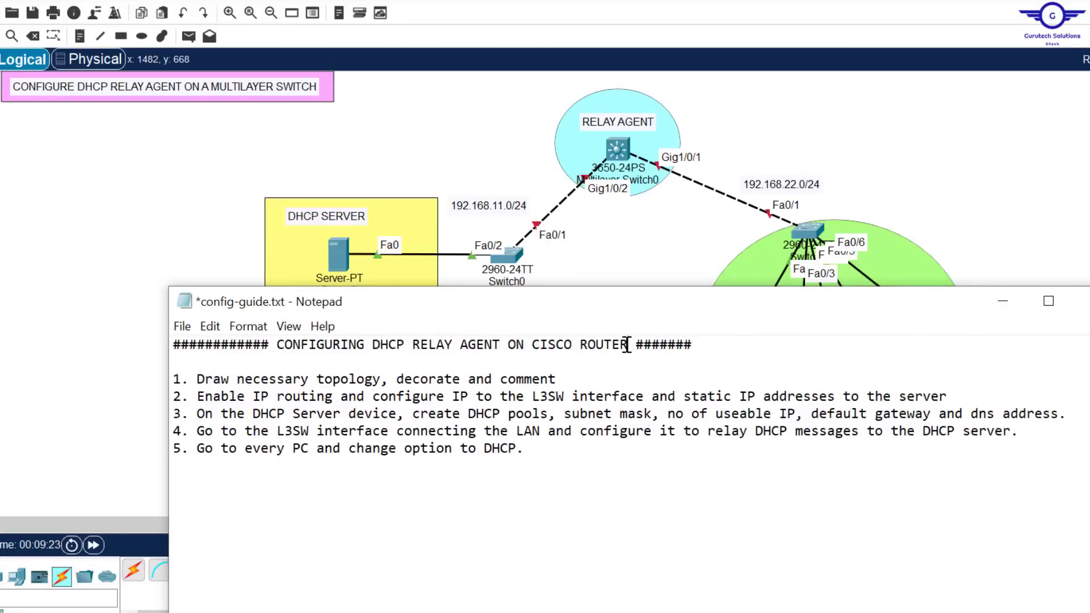
{"action": "left_click_drag", "start_coordinate": [627, 345], "coordinate": [581, 346]}
{"action": "key", "text": "Caps_Lock"}
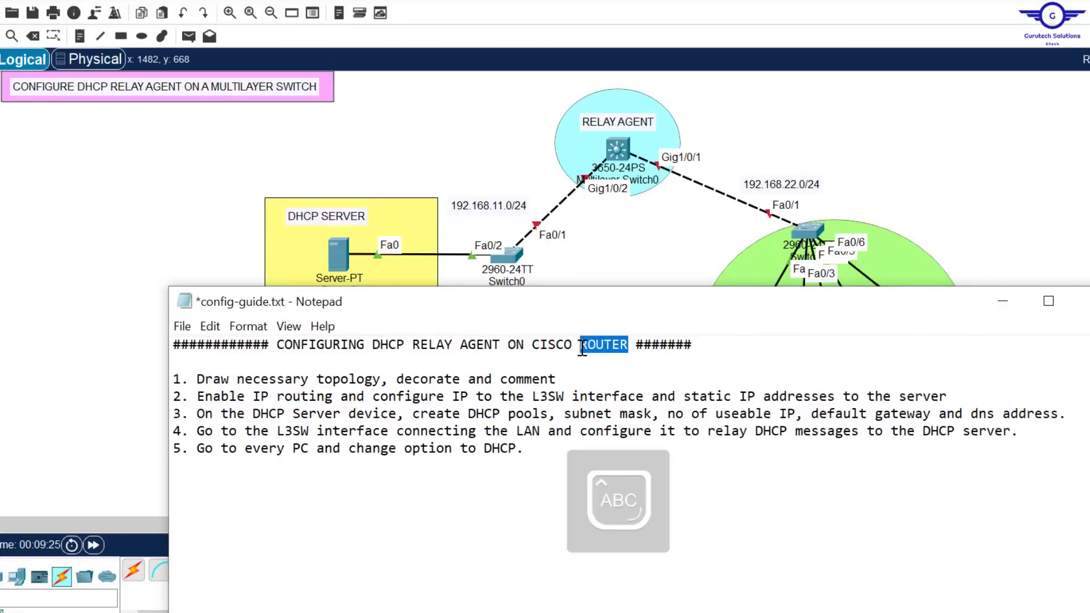
{"action": "type", "text": "L3SW"}
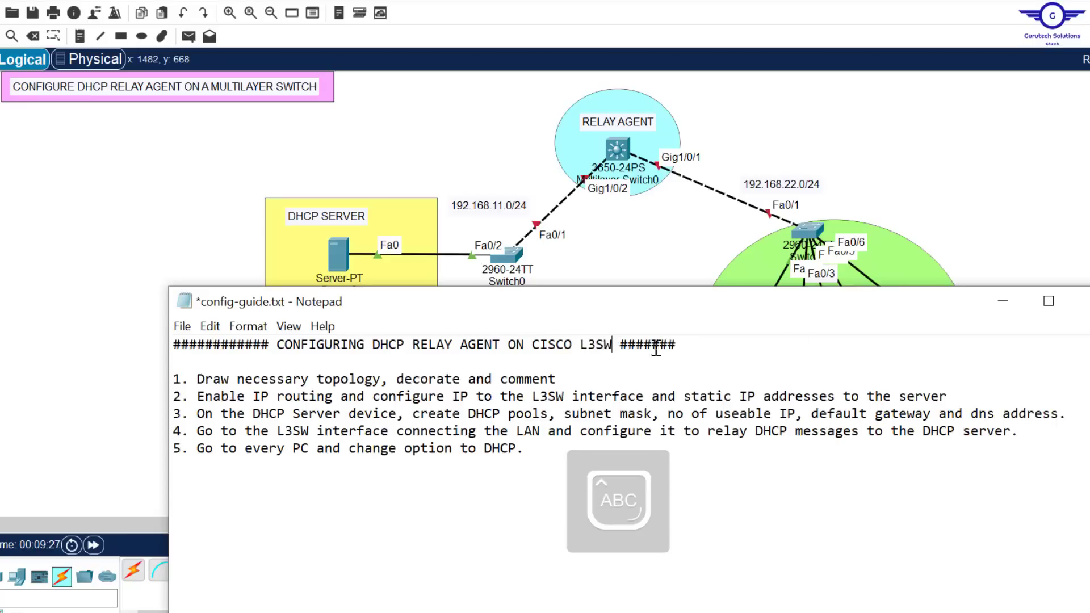
{"action": "key", "text": "Caps_Lock"}
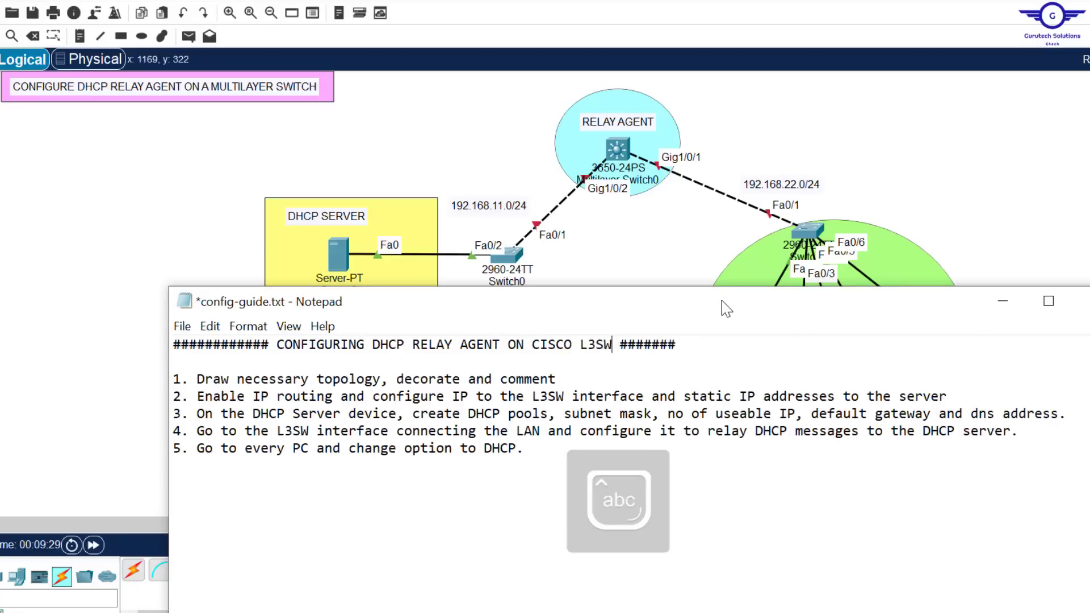
{"action": "left_click_drag", "start_coordinate": [721, 301], "coordinate": [726, 322]}
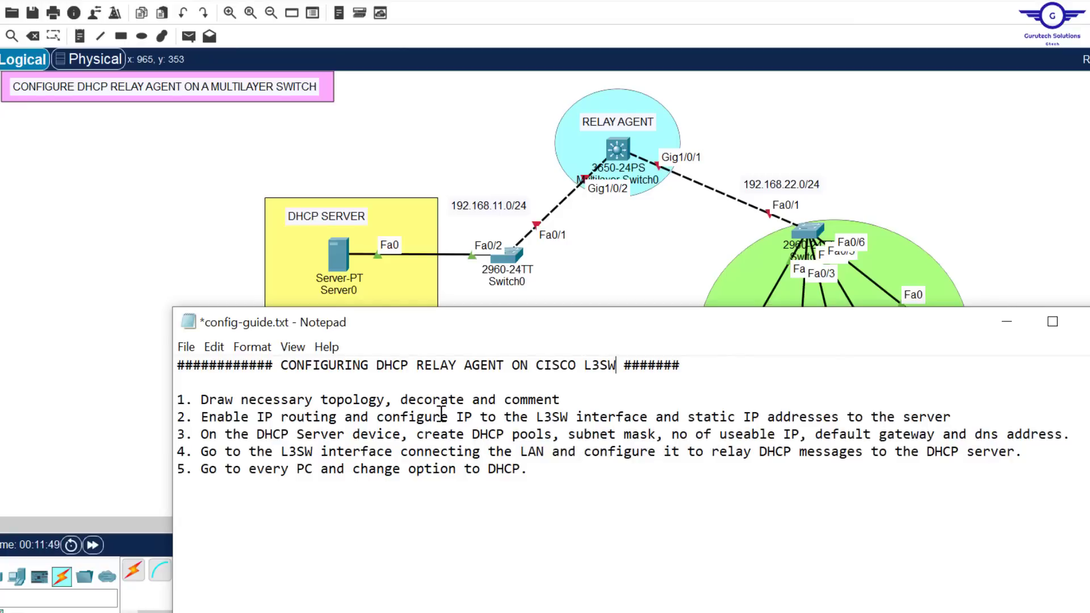
Compare step 2 of the configuration guide, on IP routing and addressing, with the network topology
{"action": "left_click", "coordinate": [650, 291]}
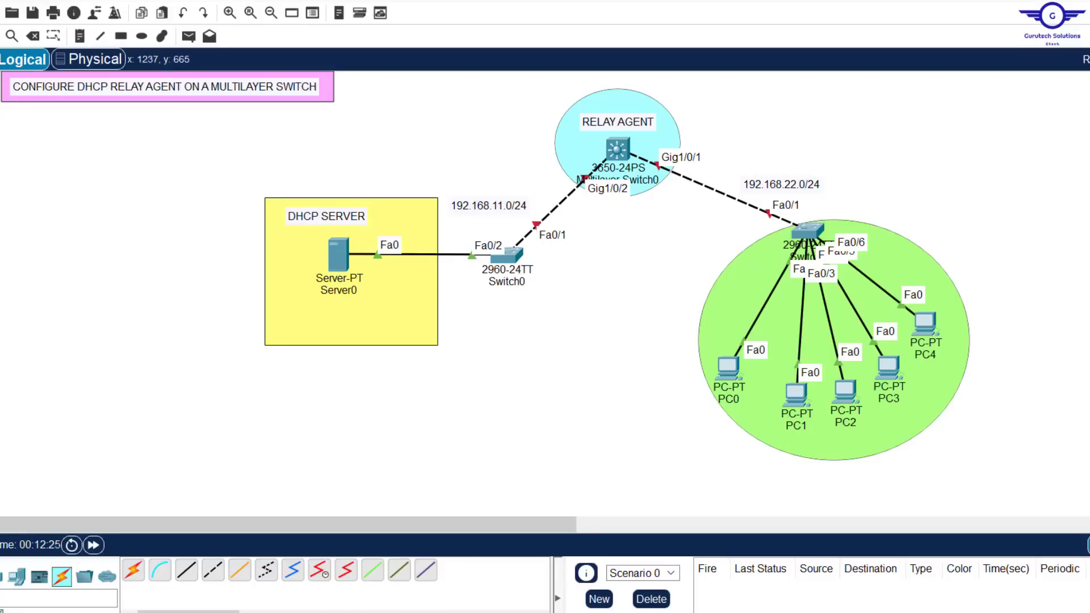
{"action": "key", "text": "alt+Tab"}
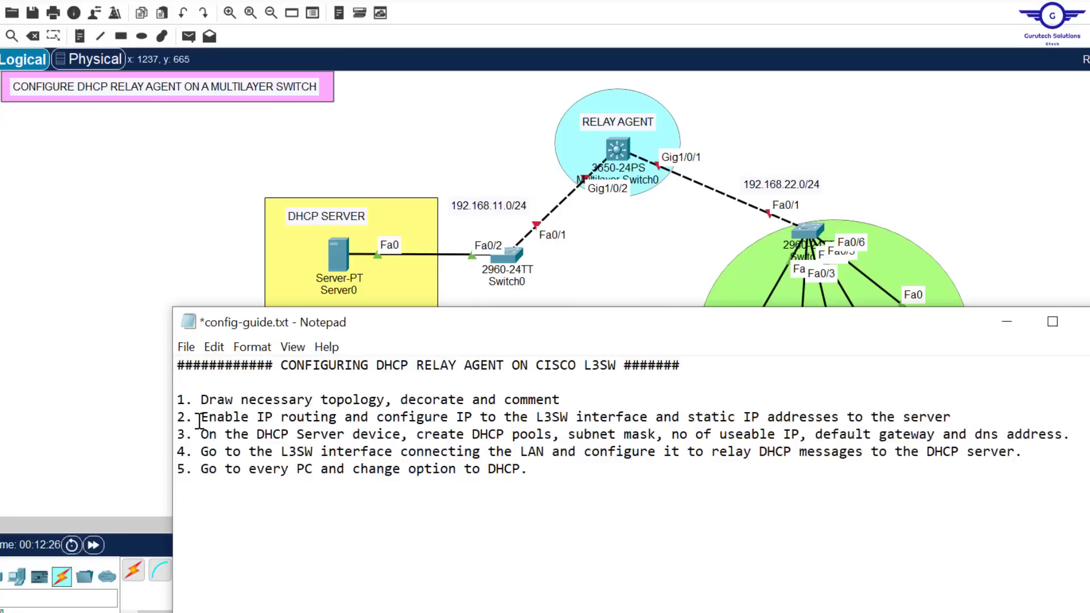
{"action": "left_click_drag", "start_coordinate": [199, 420], "coordinate": [977, 419]}
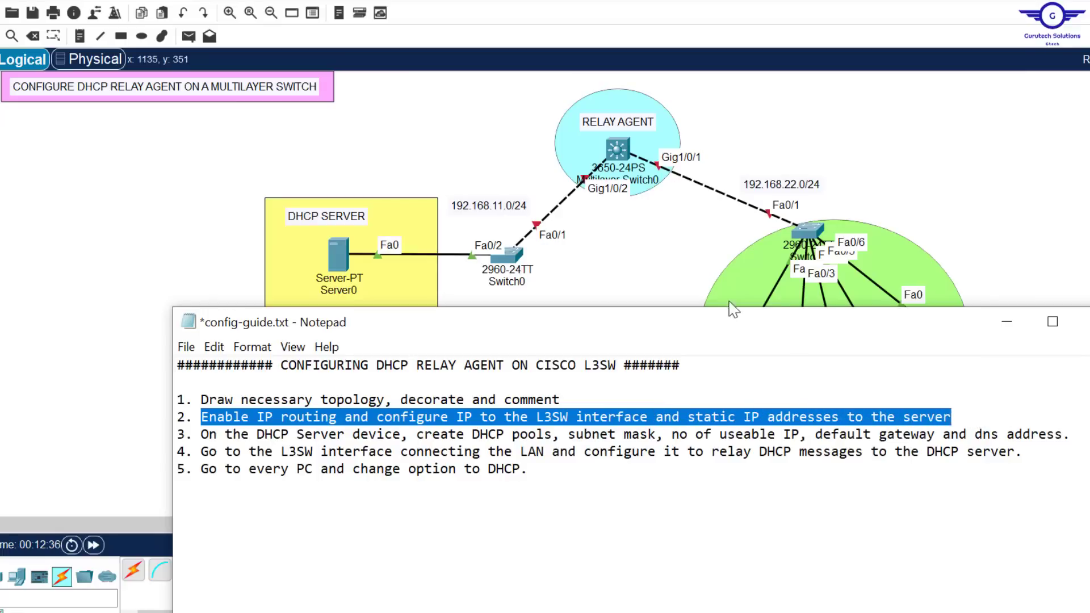
{"action": "left_click", "coordinate": [653, 261]}
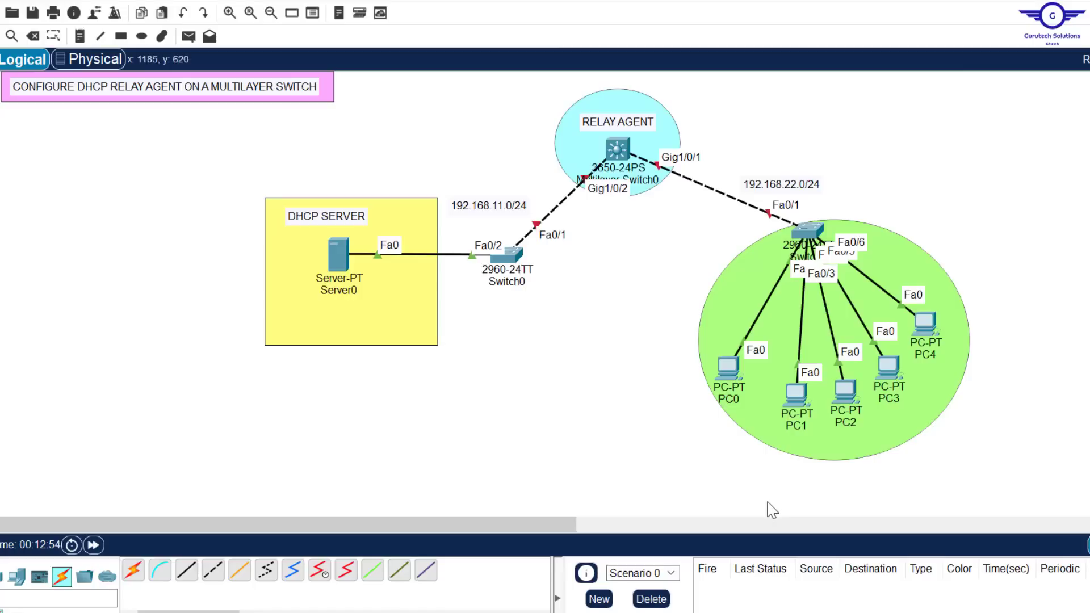
{"action": "key", "text": "alt+Tab"}
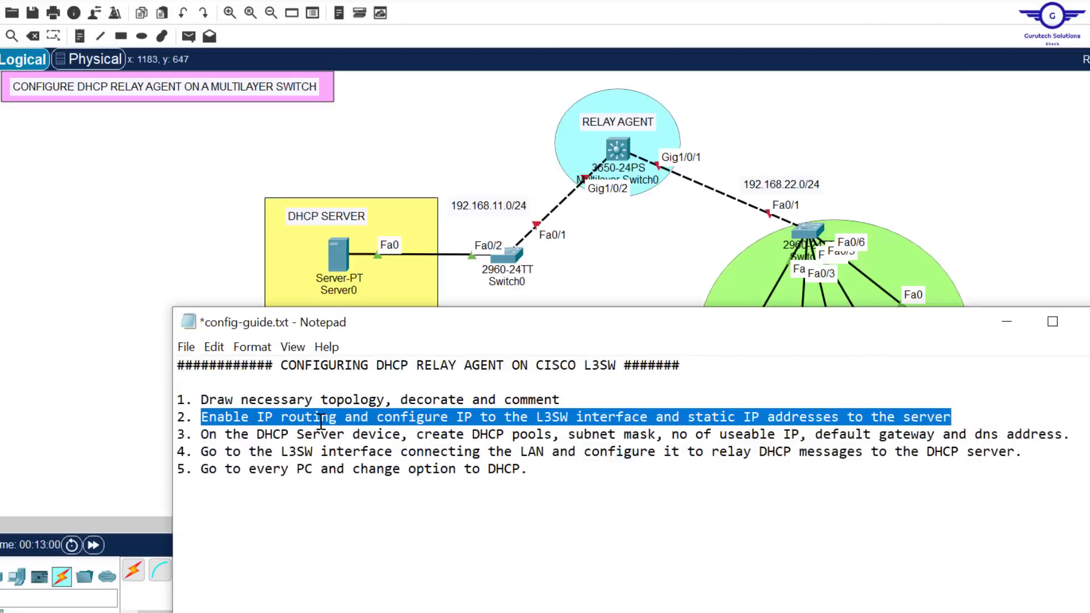
{"action": "left_click", "coordinate": [648, 247]}
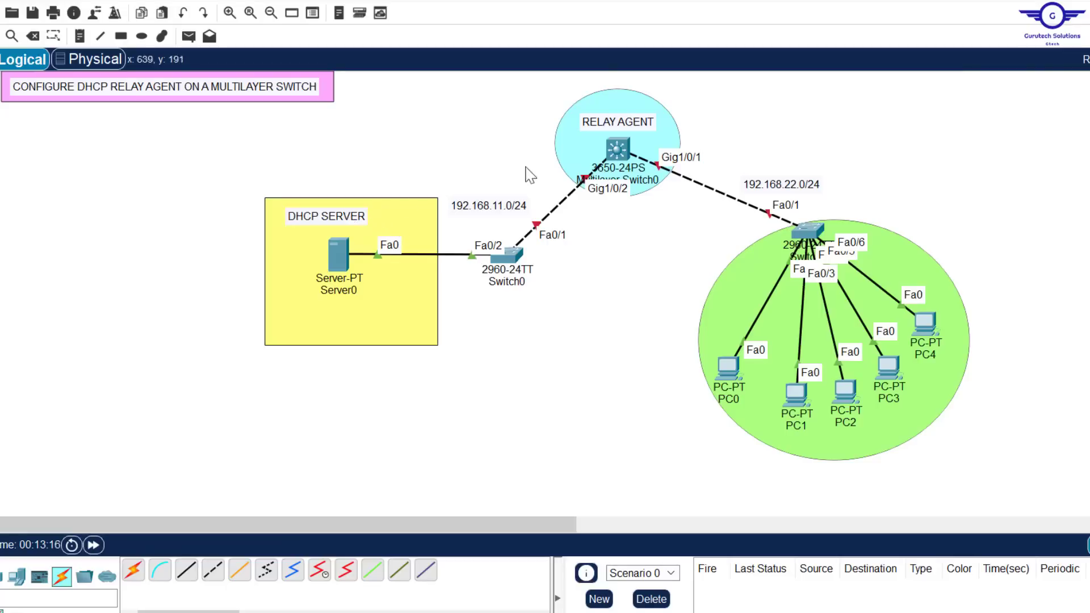
{"action": "mouse_move", "coordinate": [625, 162]}
{"action": "left_click", "coordinate": [617, 146]}
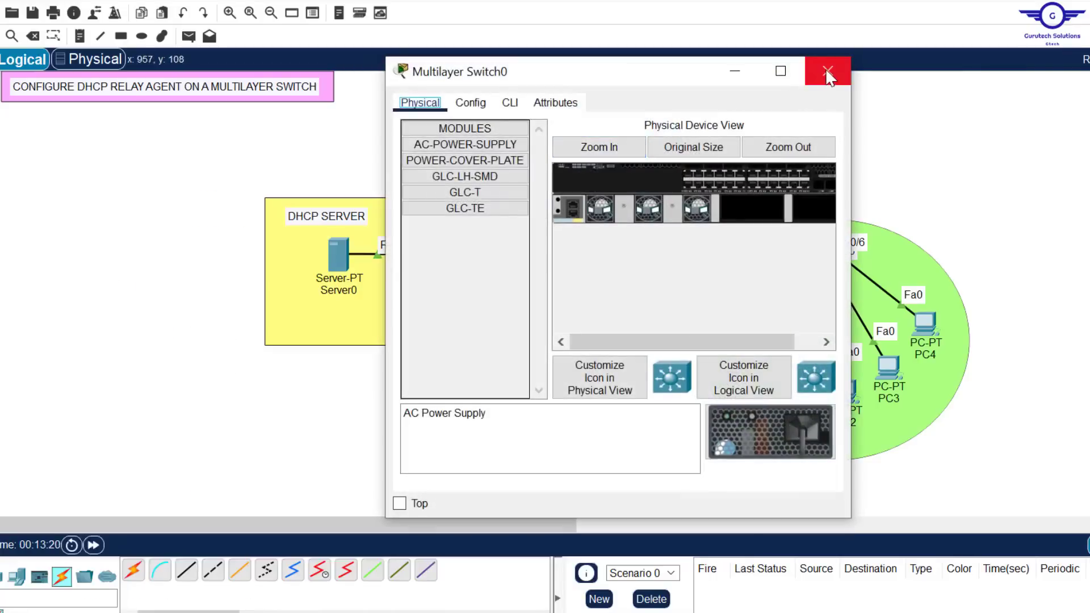
{"action": "left_click", "coordinate": [828, 76]}
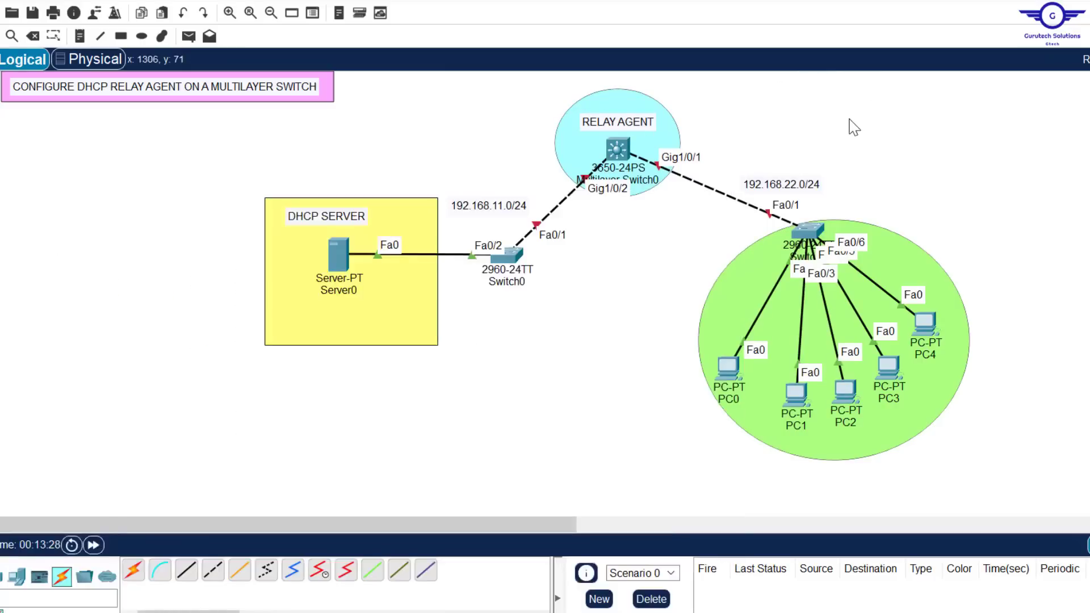
Install an AC-POWER-SUPPLY module in the first empty power bay of Multilayer Switch0
{"action": "left_click", "coordinate": [617, 143]}
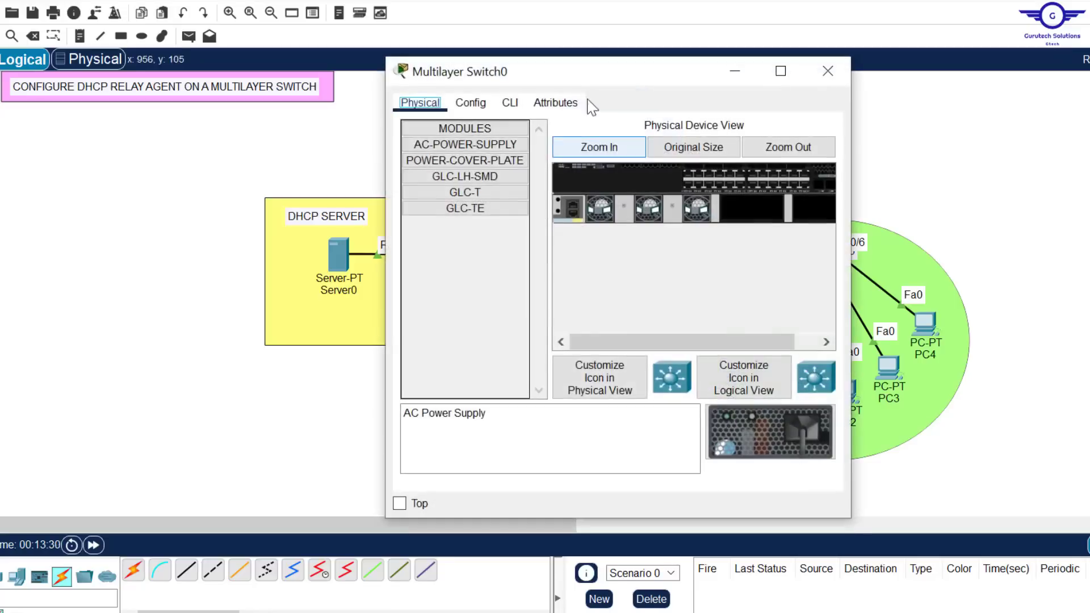
{"action": "left_click", "coordinate": [511, 104]}
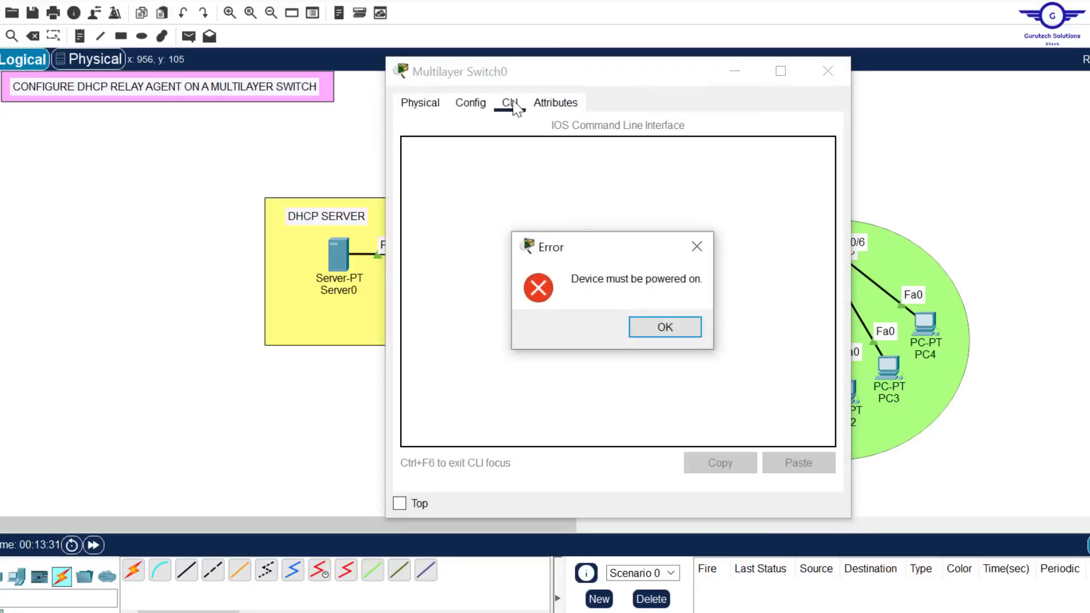
{"action": "left_click", "coordinate": [664, 328]}
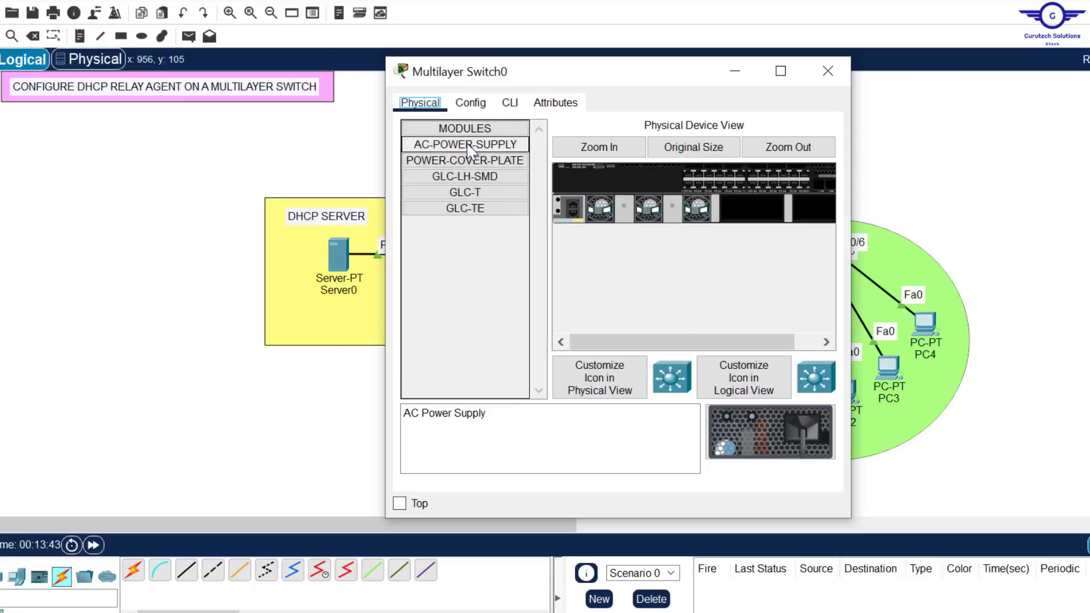
{"action": "left_click_drag", "start_coordinate": [457, 149], "coordinate": [751, 206]}
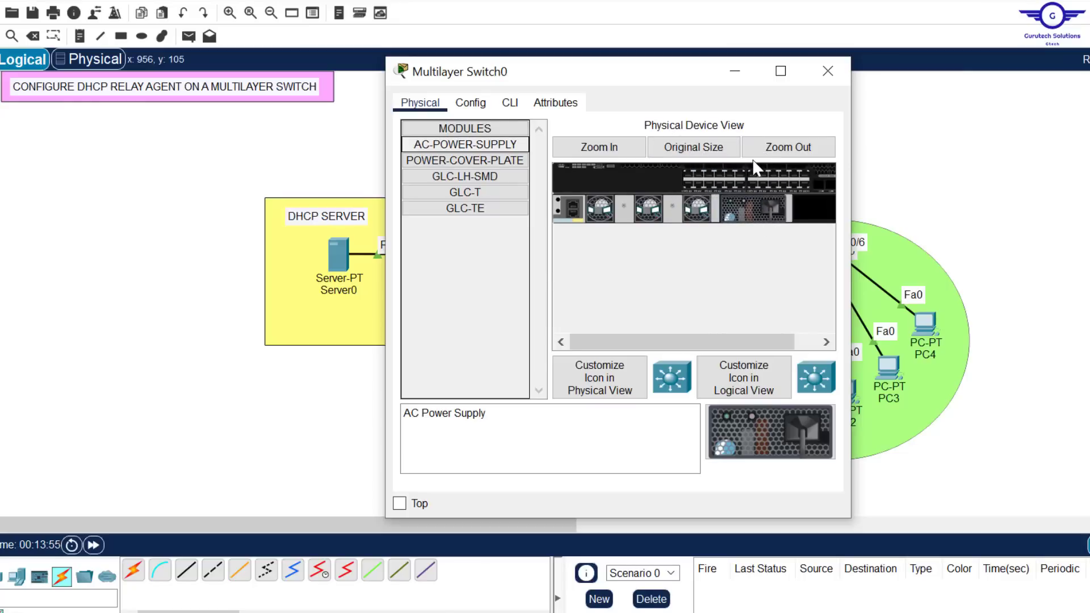
Open the multilayer switch's command line and answer no to the initial configuration dialog
{"action": "left_click", "coordinate": [507, 105]}
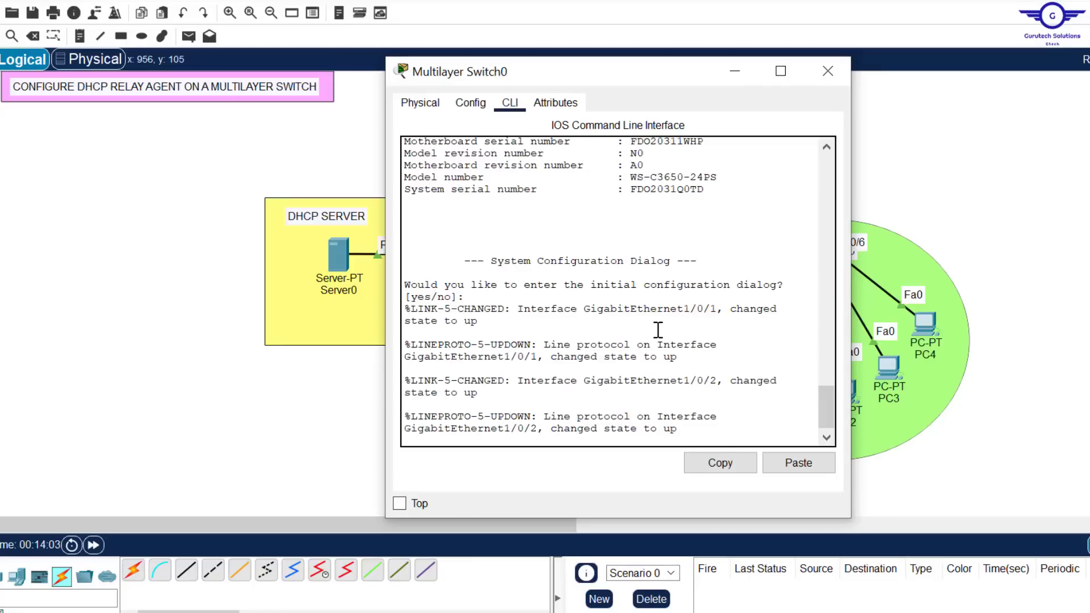
{"action": "key", "text": "Return"}
{"action": "key", "text": "Return"}
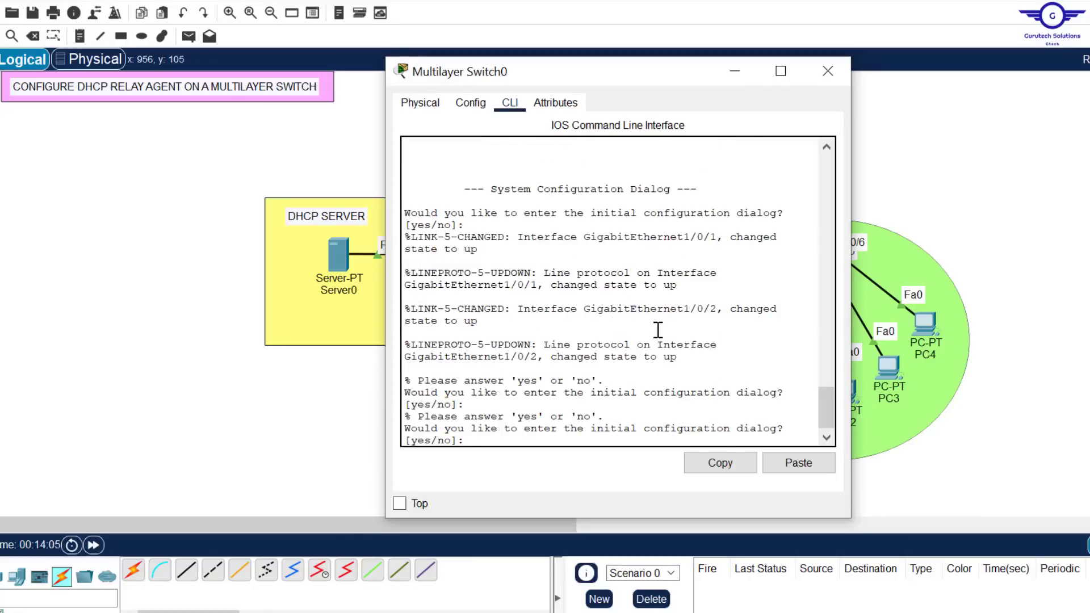
{"action": "type", "text": "no"}
{"action": "key", "text": "Return"}
{"action": "key", "text": "Return"}
{"action": "key", "text": "Return"}
{"action": "key", "text": "Return"}
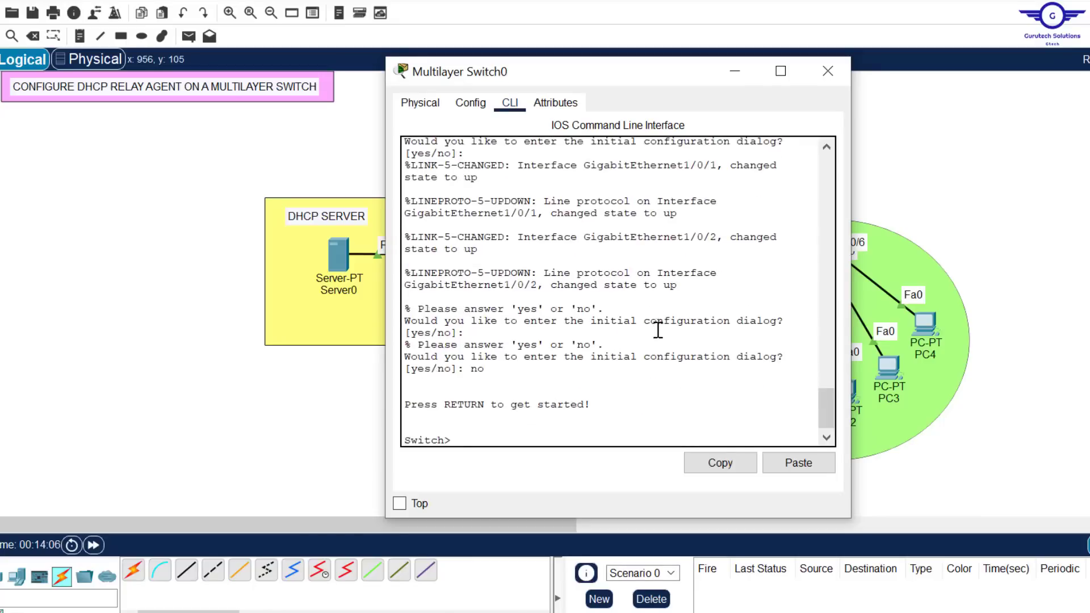
Enter privileged mode with en and global configuration mode with conf t on the multilayer switch
{"action": "type", "text": "en"}
{"action": "key", "text": "Return"}
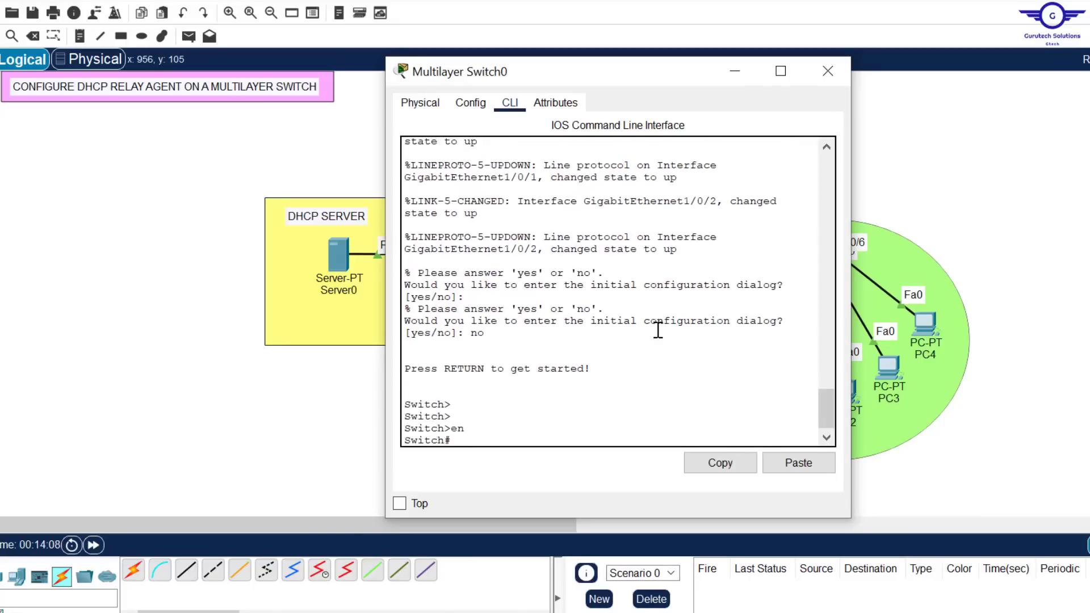
{"action": "type", "text": "conf t"}
{"action": "key", "text": "Return"}
{"action": "key", "text": "Return"}
{"action": "key", "text": "Return"}
{"action": "key", "text": "Return"}
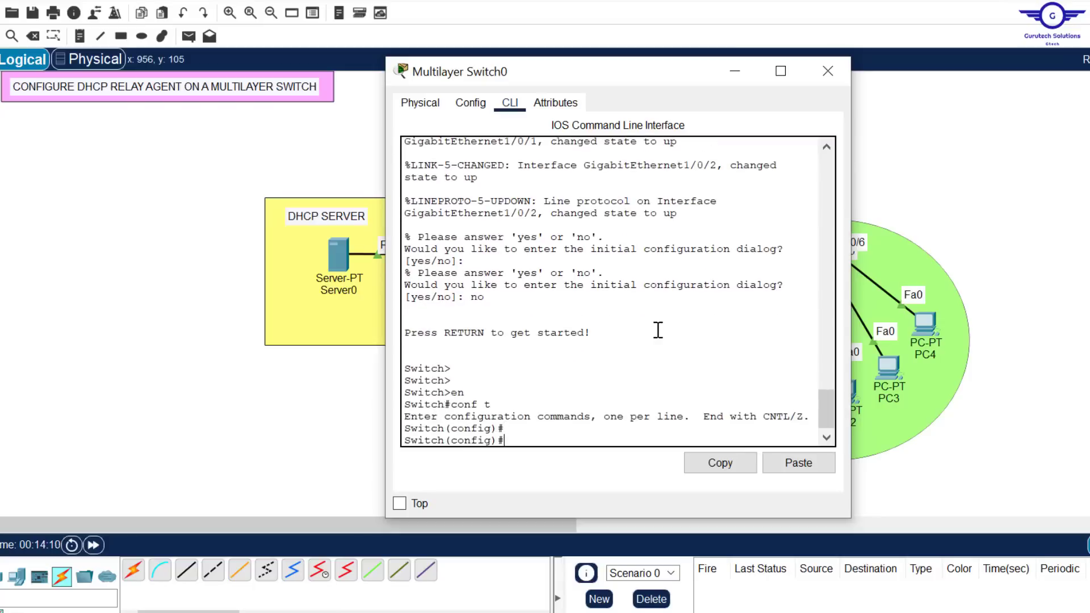
Enable layer 3 routing on the multilayer switch with the ip routing command
{"action": "left_click_drag", "start_coordinate": [662, 82], "coordinate": [976, 66]}
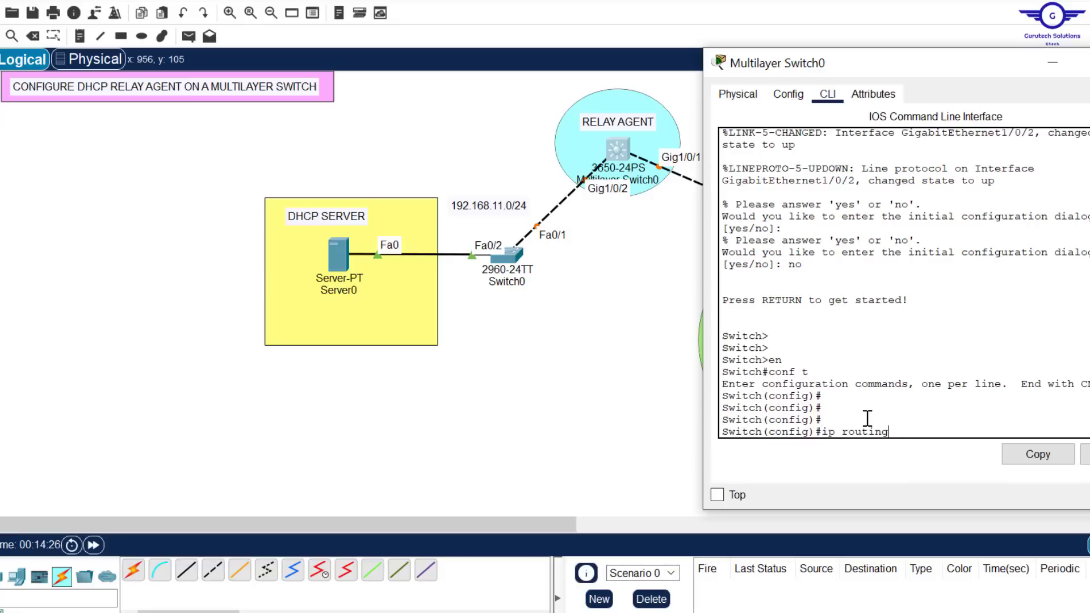
{"action": "key", "text": "Return"}
{"action": "key", "text": "Return"}
{"action": "key", "text": "Return"}
{"action": "key", "text": "Return"}
{"action": "key", "text": "Return"}
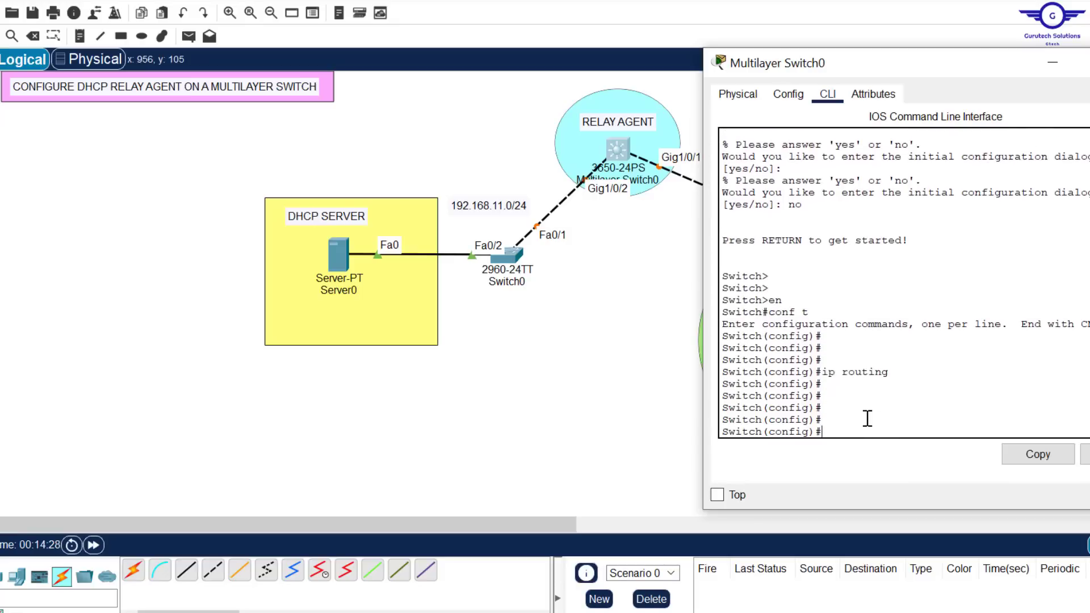
Review the guide's instructions on L3SW interface and server IP addresses, and check the switch's links in the topology
{"action": "key", "text": "alt+Tab"}
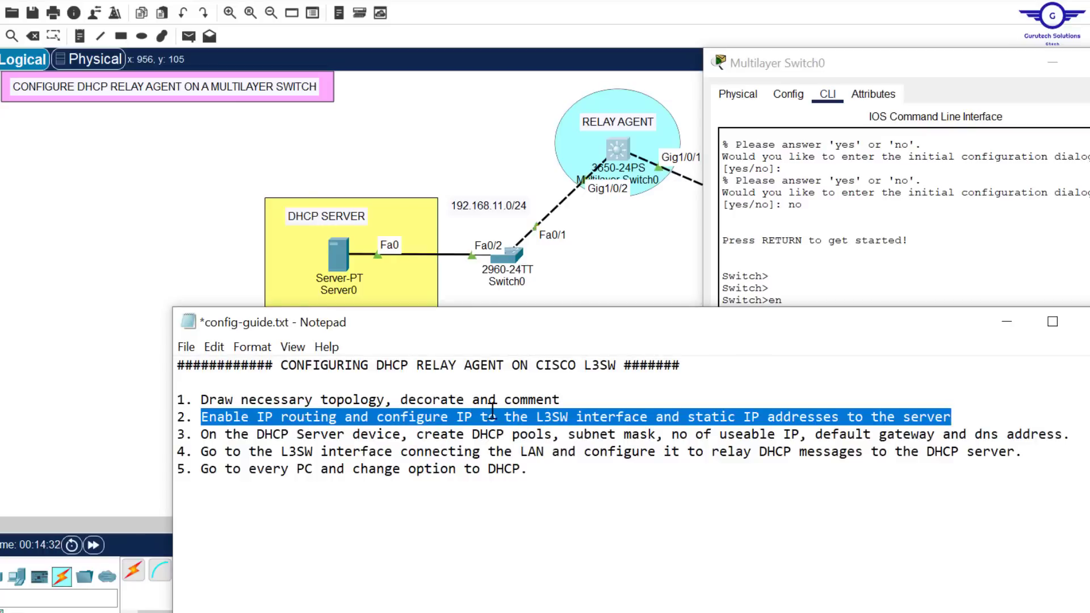
{"action": "left_click_drag", "start_coordinate": [491, 412], "coordinate": [648, 417]}
{"action": "left_click", "coordinate": [401, 416]}
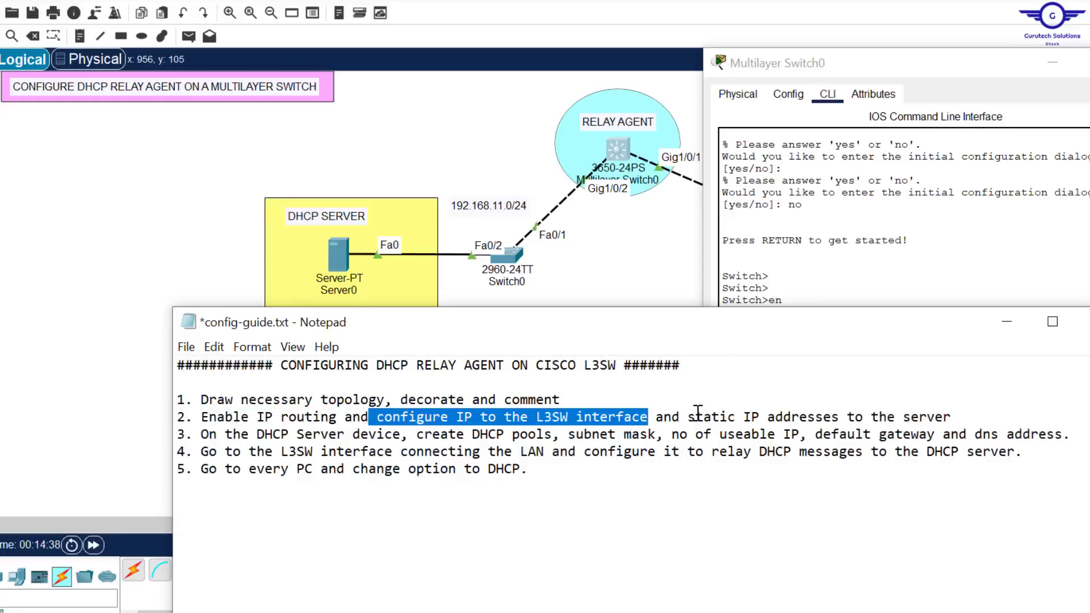
{"action": "left_click_drag", "start_coordinate": [698, 411], "coordinate": [933, 407]}
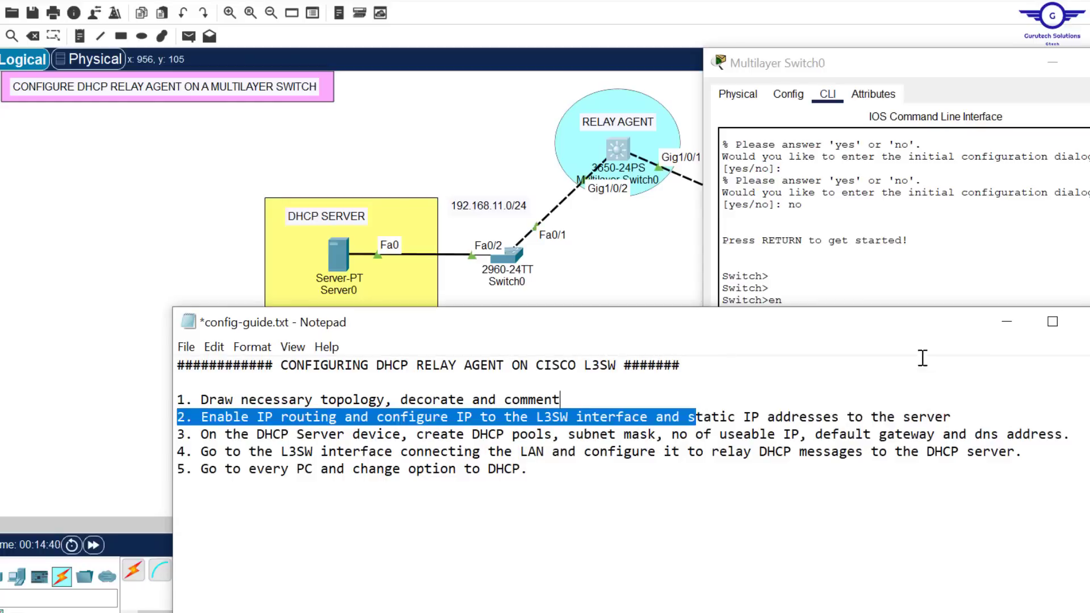
{"action": "left_click", "coordinate": [865, 260]}
{"action": "left_click", "coordinate": [697, 259]}
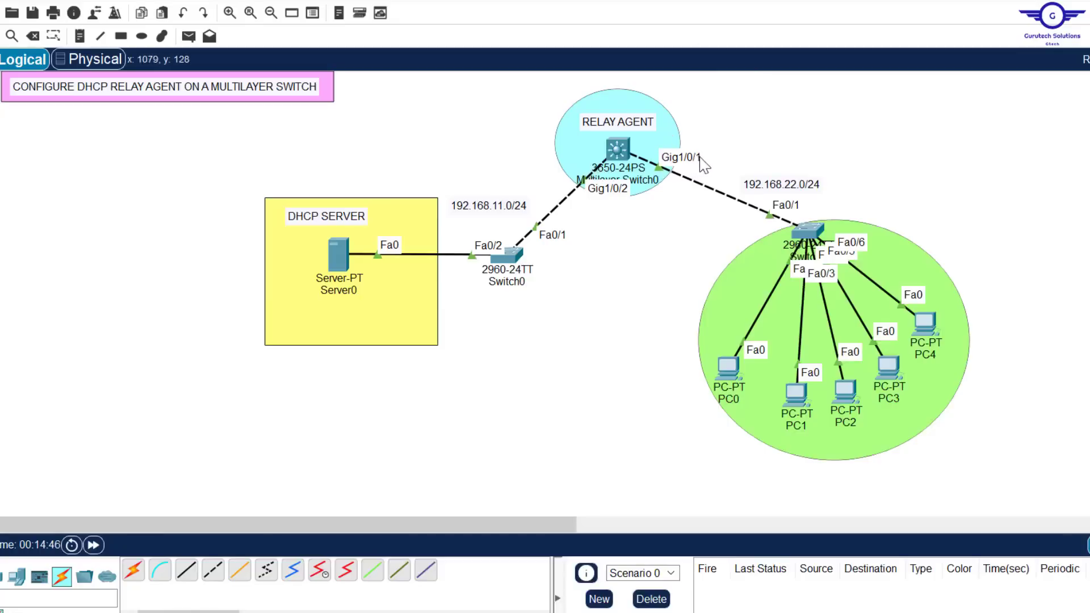
Return to Multilayer Switch0's command line and enter interface configuration mode for gig1/0/2
{"action": "left_click", "coordinate": [615, 146]}
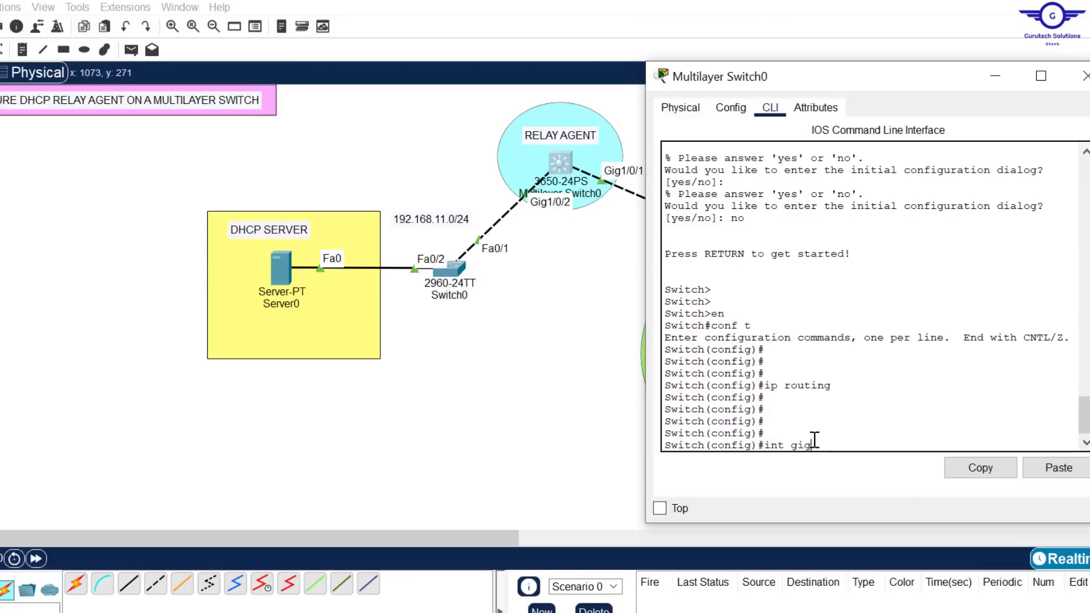
{"action": "type", "text": "1/0/2"}
{"action": "key", "text": "Return"}
{"action": "key", "text": "Return"}
{"action": "key", "text": "Return"}
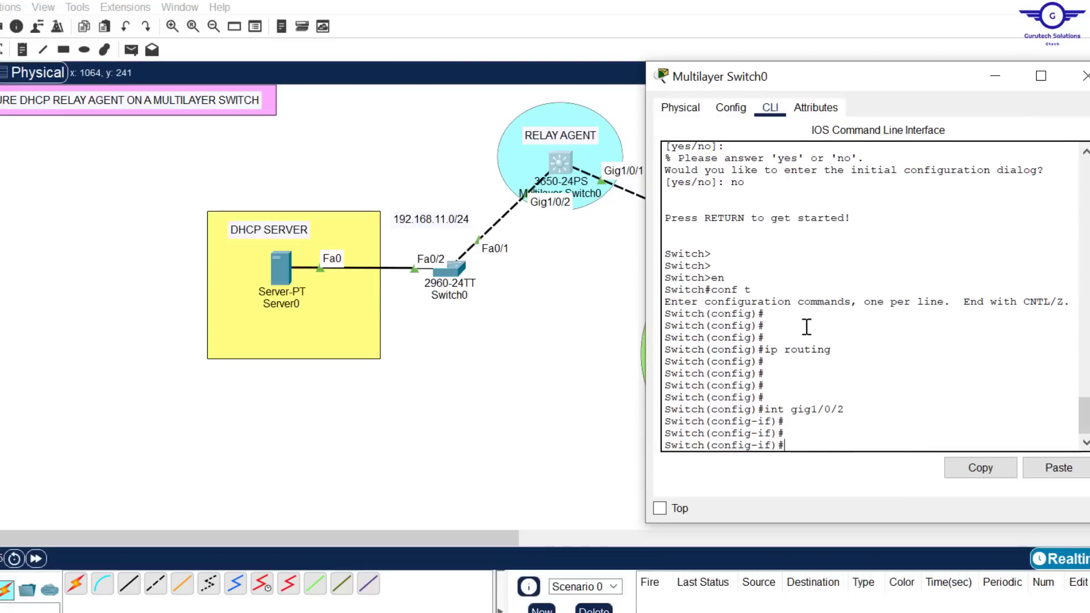
Try to assign IP address 192.168.11.1 with mask 255.255.255.0 to interface gig1/0/2
{"action": "type", "text": "ip add 192.168.11.1"}
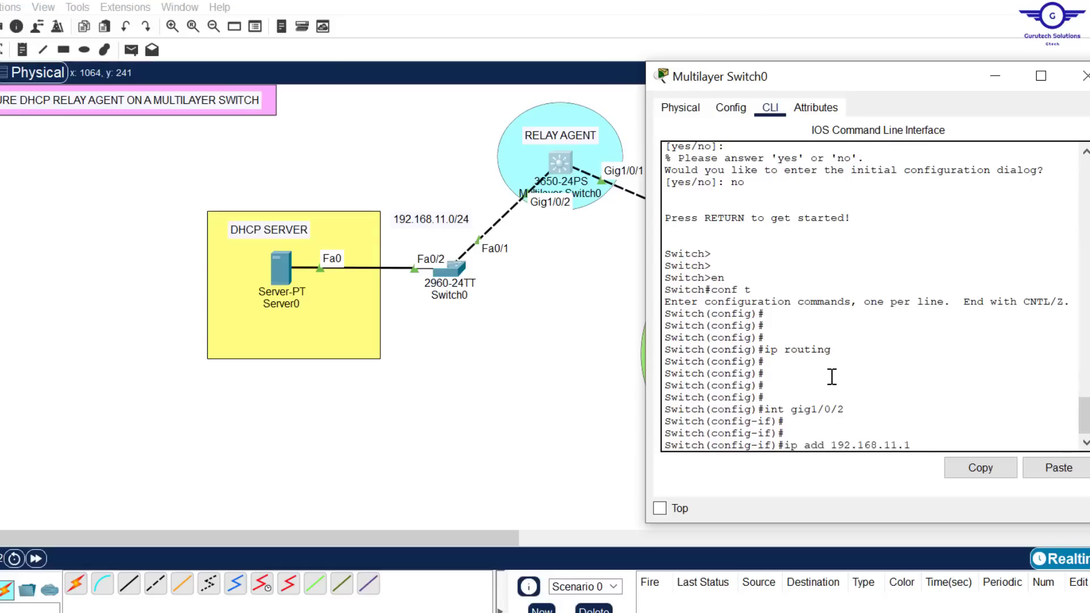
{"action": "type", "text": " 255.255.255."}
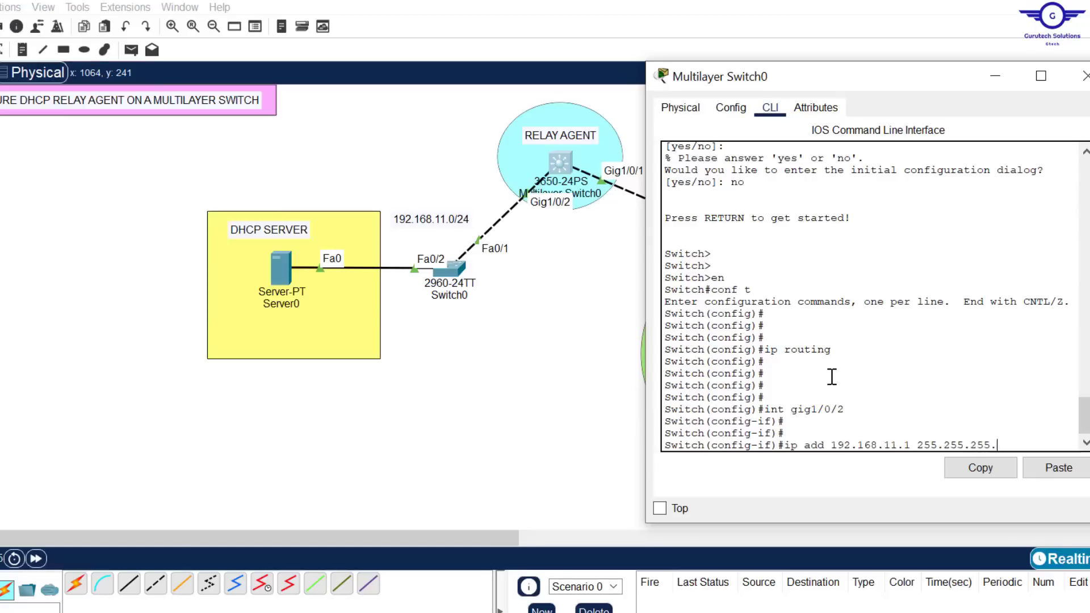
{"action": "type", "text": "0"}
{"action": "key", "text": "Return"}
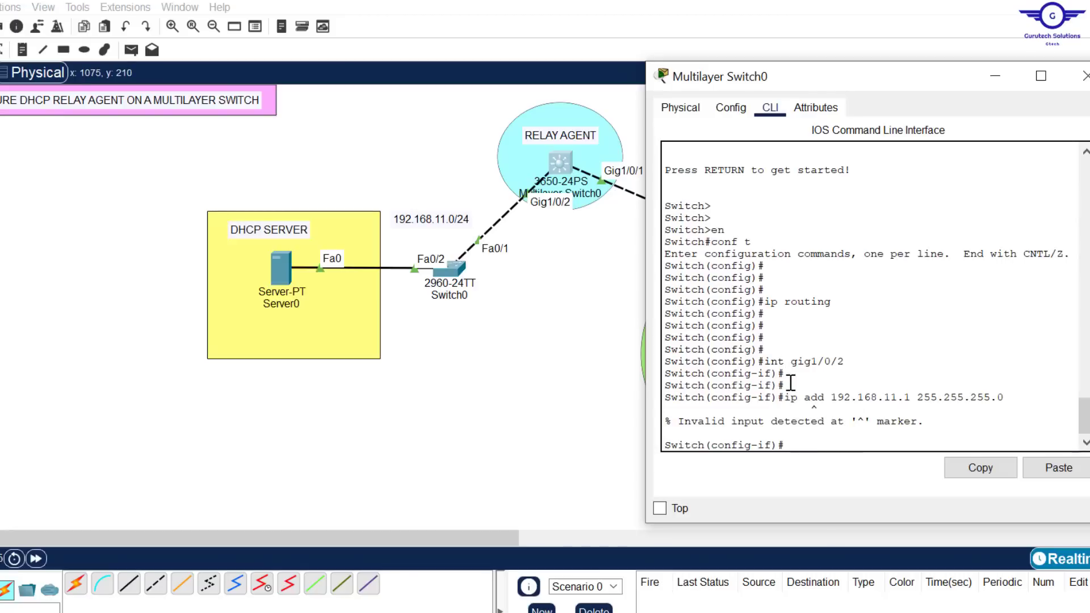
{"action": "key", "text": "Return"}
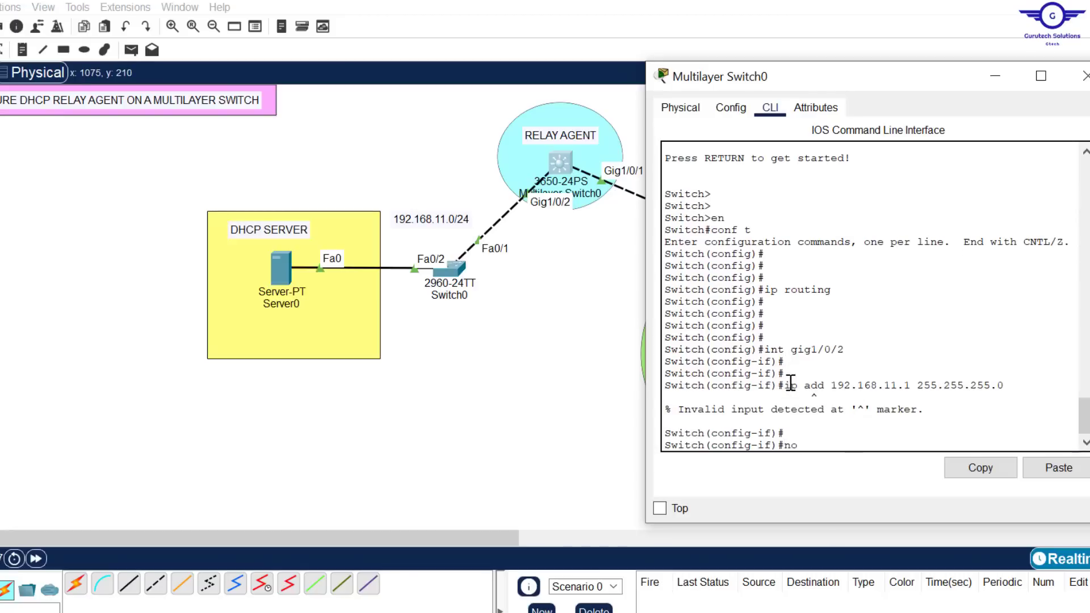
Convert interface gig1/0/2 into a routed port with the no switchport command
{"action": "type", "text": "no swit"}
{"action": "key", "text": "Tab"}
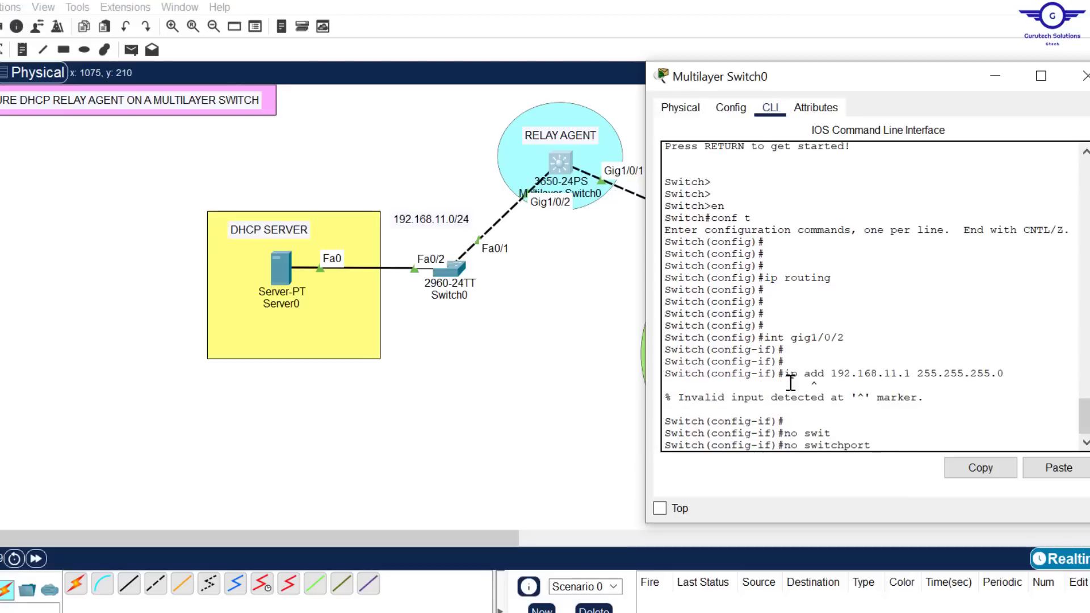
{"action": "key", "text": "Return"}
{"action": "key", "text": "Return"}
{"action": "key", "text": "Return"}
{"action": "key", "text": "Return"}
{"action": "key", "text": "Return"}
{"action": "key", "text": "Return"}
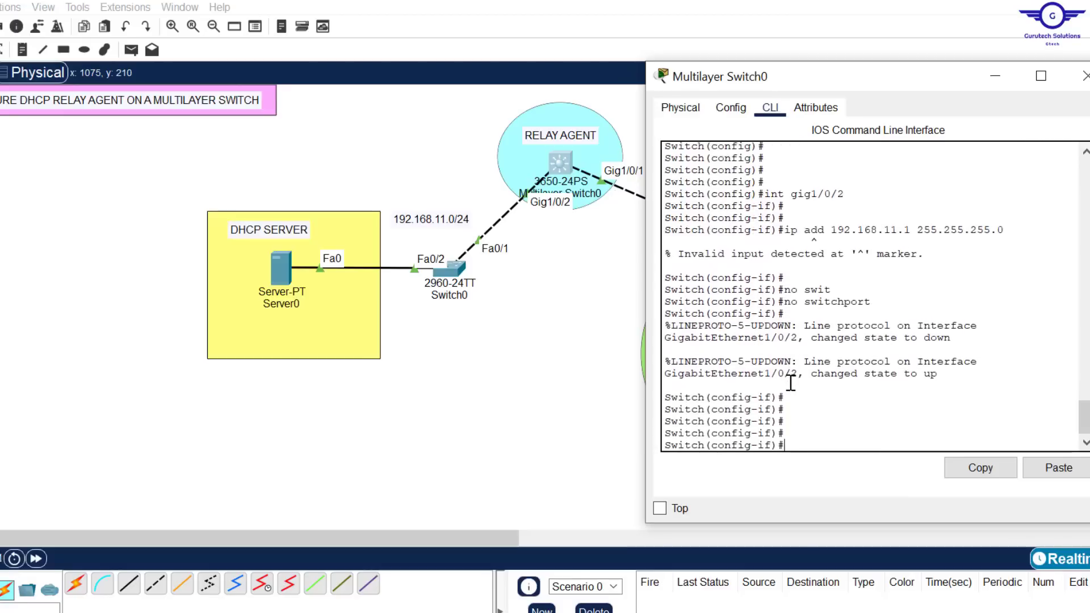
Assign IP address 192.168.11.1 with mask 255.255.255.0 to the routed interface gig1/0/2
{"action": "left_click_drag", "start_coordinate": [1017, 226], "coordinate": [787, 231]}
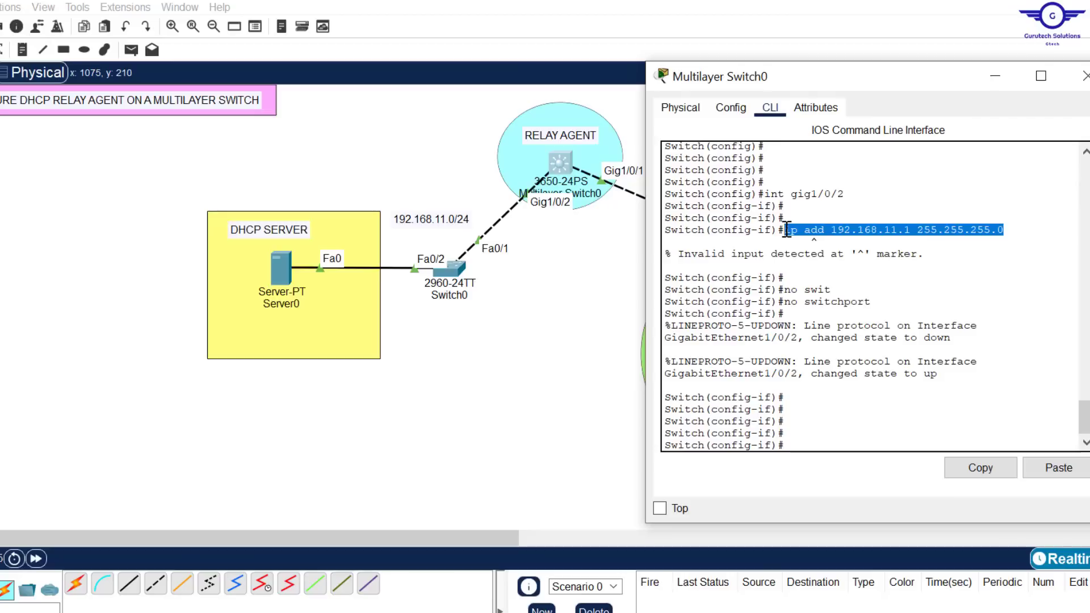
{"action": "key", "text": "Up"}
{"action": "key", "text": "Up"}
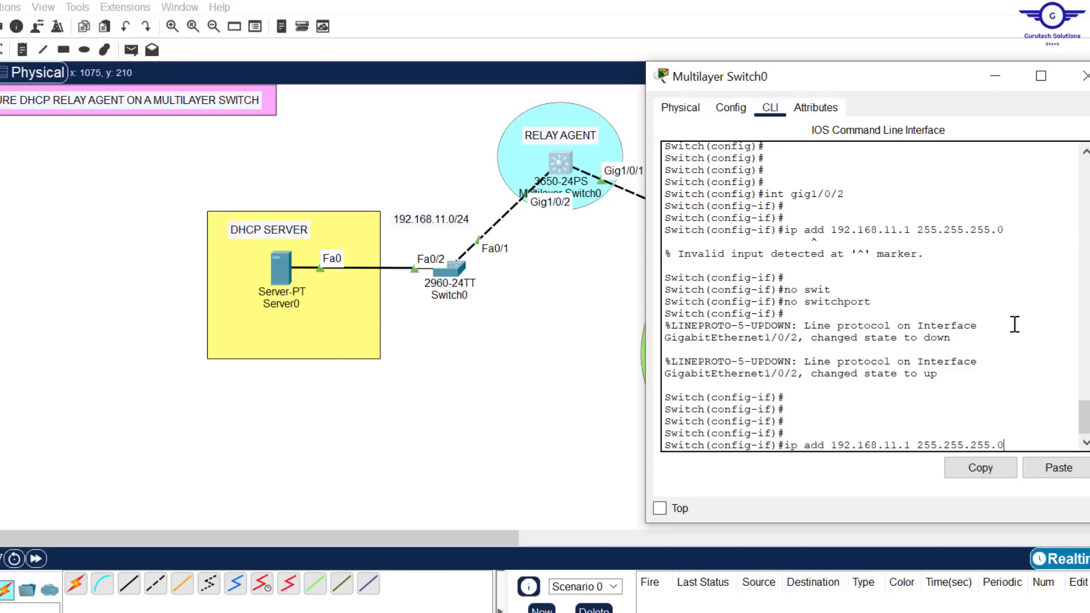
{"action": "left_click_drag", "start_coordinate": [1008, 446], "coordinate": [786, 445]}
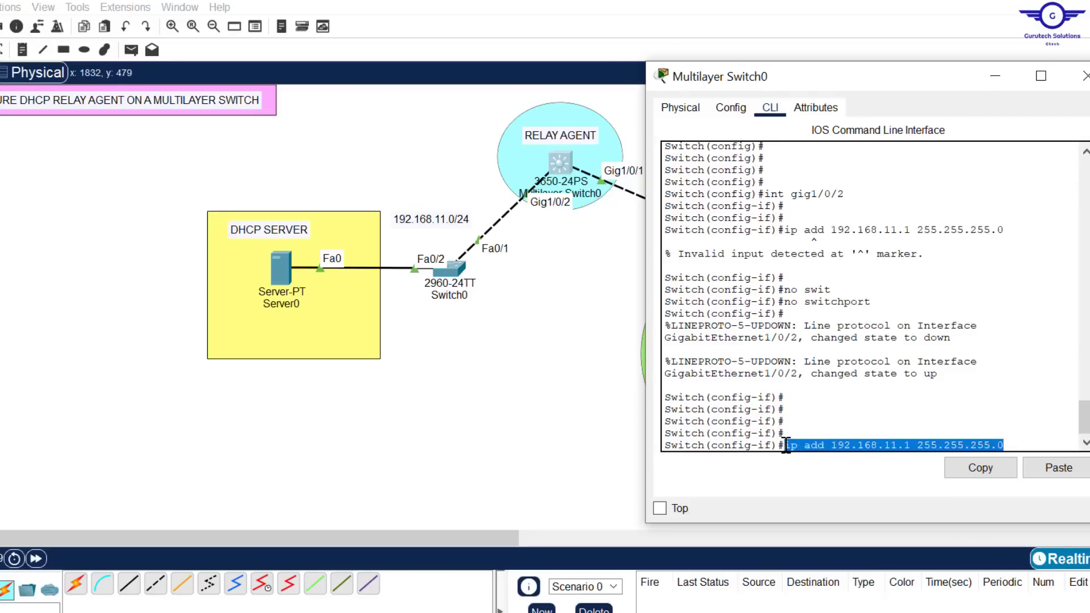
{"action": "key", "text": "Return"}
{"action": "key", "text": "Return"}
{"action": "key", "text": "Return"}
{"action": "key", "text": "Return"}
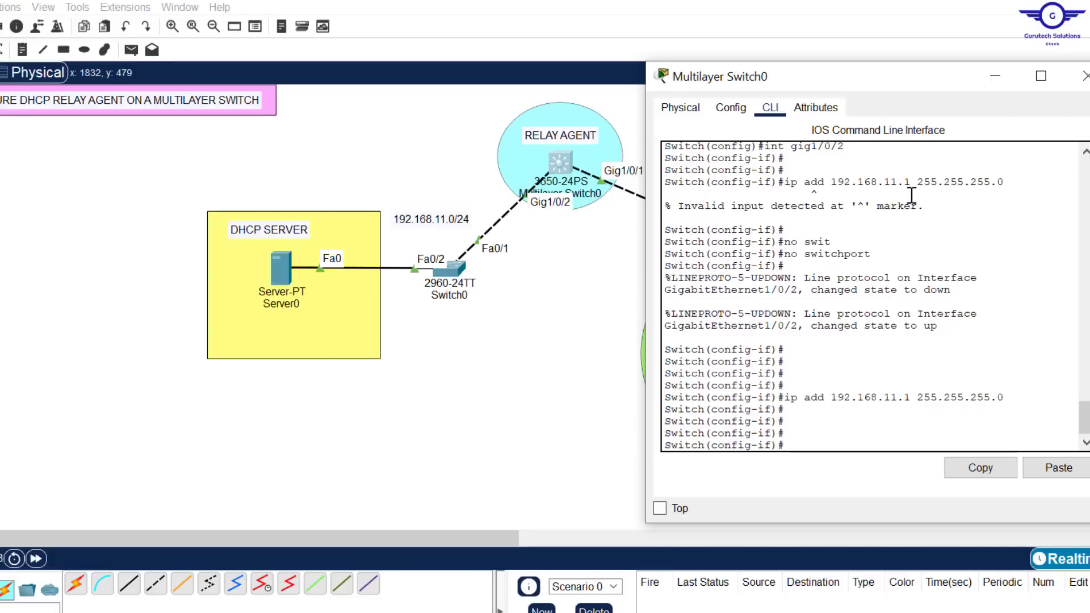
{"action": "left_click_drag", "start_coordinate": [952, 203], "coordinate": [784, 183]}
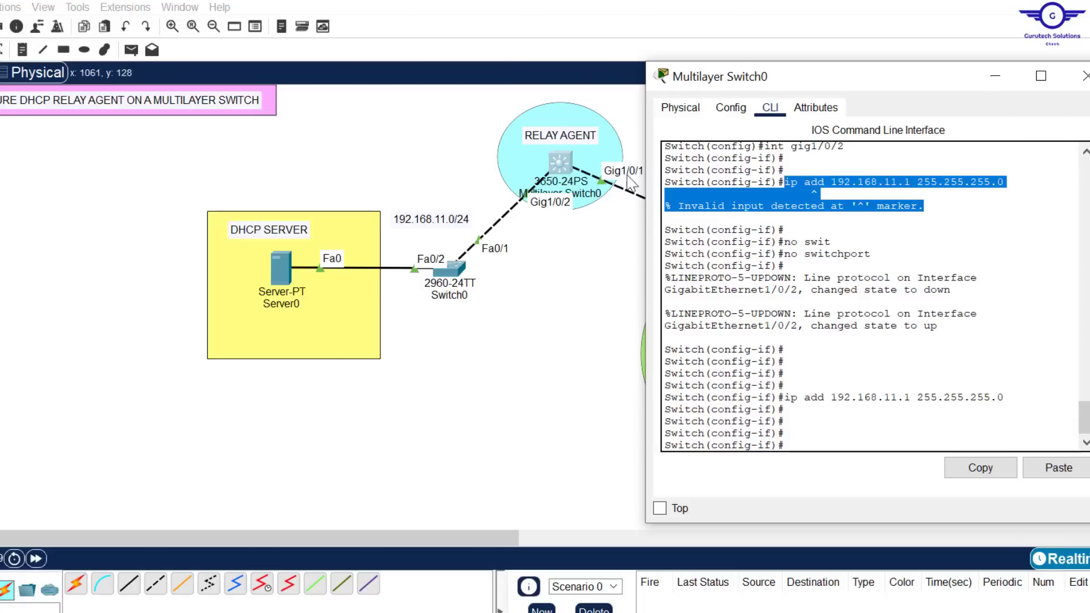
{"action": "left_click", "coordinate": [814, 423]}
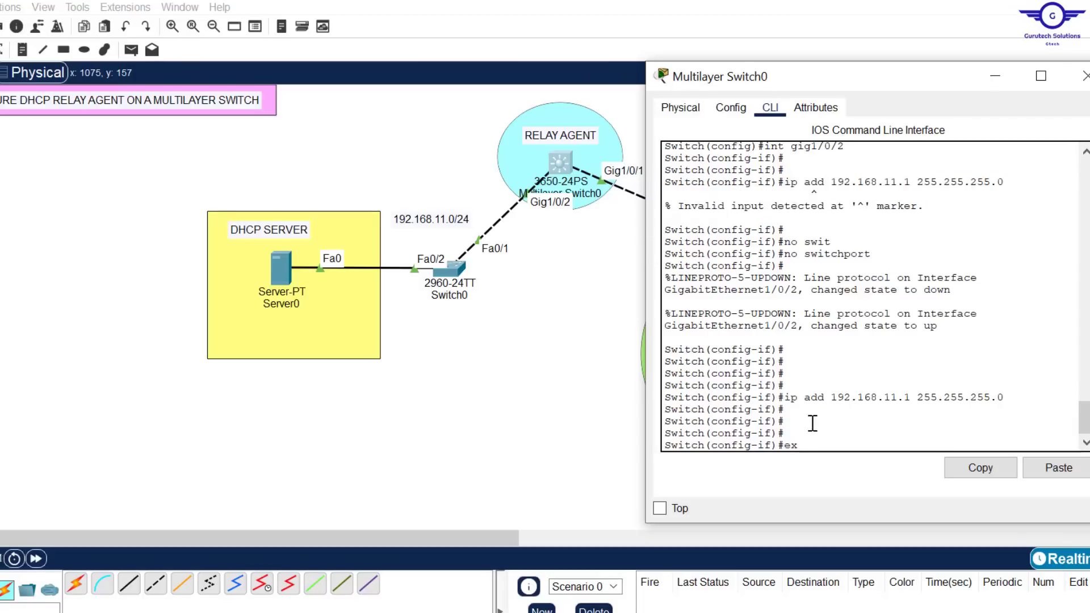
Exit the configuration of gig1/0/2 and enter interface configuration mode for gig1/0/1
{"action": "type", "text": "ex"}
{"action": "key", "text": "Return"}
{"action": "key", "text": "Return"}
{"action": "key", "text": "Return"}
{"action": "key", "text": "Up"}
{"action": "key", "text": "Up"}
{"action": "key", "text": "Up"}
{"action": "key", "text": "Up"}
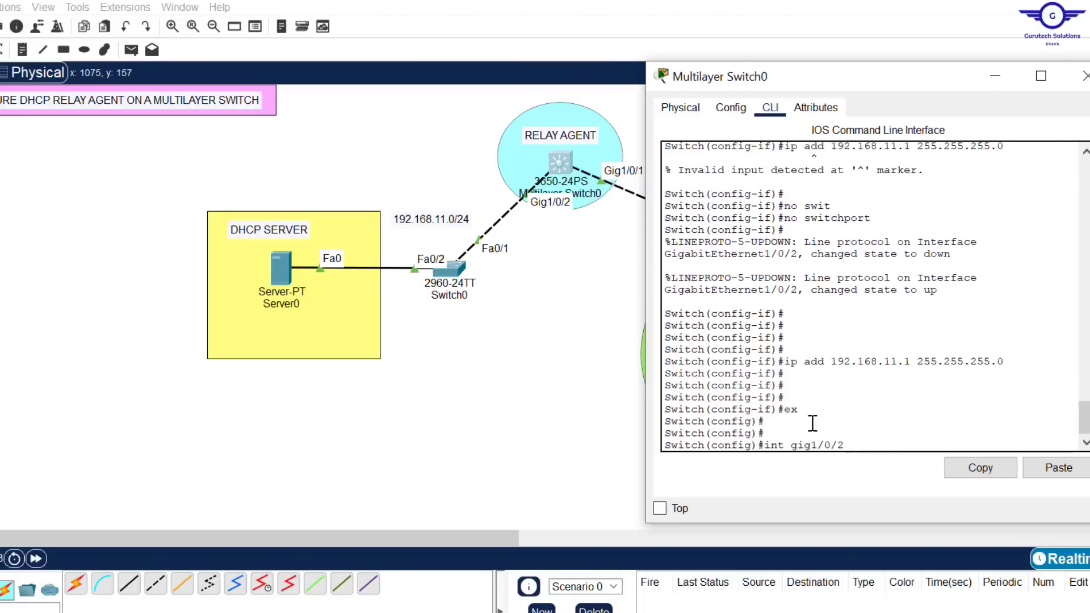
{"action": "type", "text": "1"}
{"action": "key", "text": "Return"}
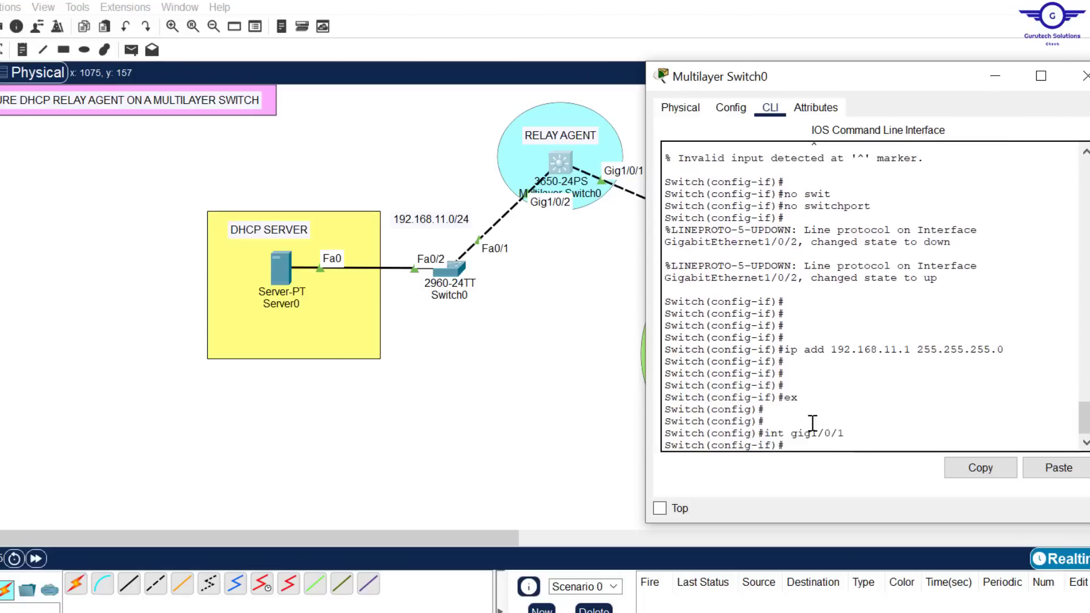
Make interface gig1/0/1 a routed port with the no switchport command
{"action": "key", "text": "Up"}
{"action": "key", "text": "Up"}
{"action": "key", "text": "Up"}
{"action": "key", "text": "Up"}
{"action": "key", "text": "Up"}
{"action": "key", "text": "Return"}
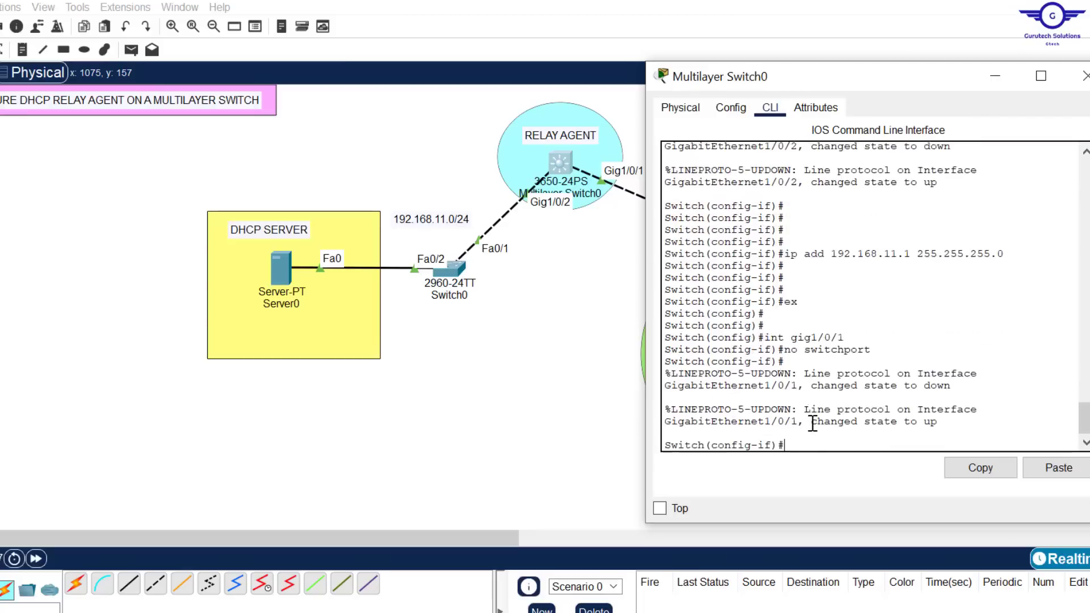
Assign IP address 192.168.22.1 with mask 255.255.255.0 to interface gig1/0/1, matching the PC LAN's network
{"action": "key", "text": "Up"}
{"action": "key", "text": "Up"}
{"action": "key", "text": "Up"}
{"action": "key", "text": "Up"}
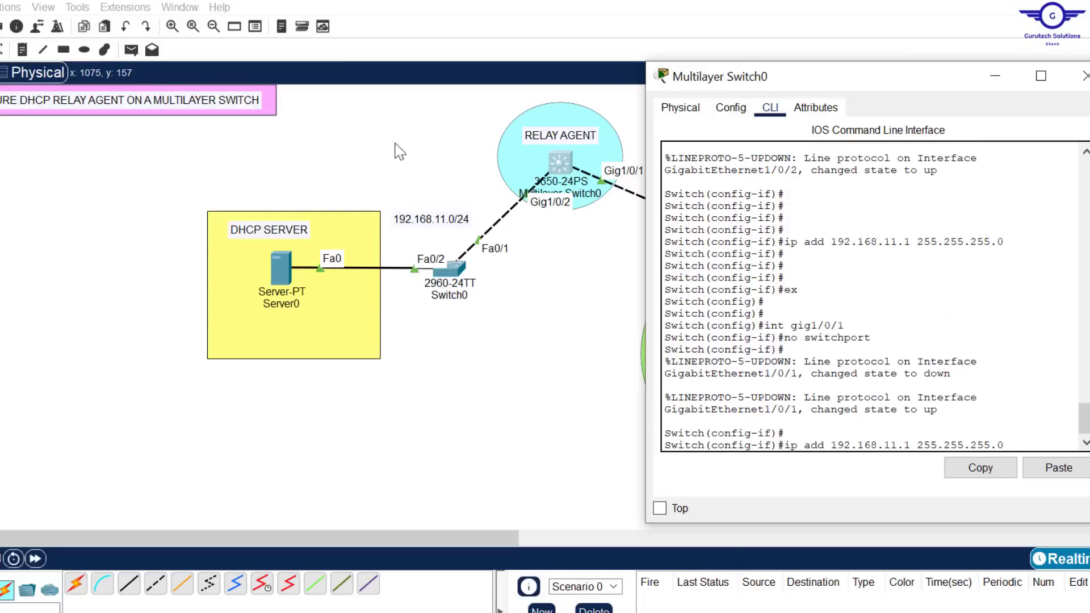
{"action": "left_click_drag", "start_coordinate": [877, 96], "coordinate": [420, 102]}
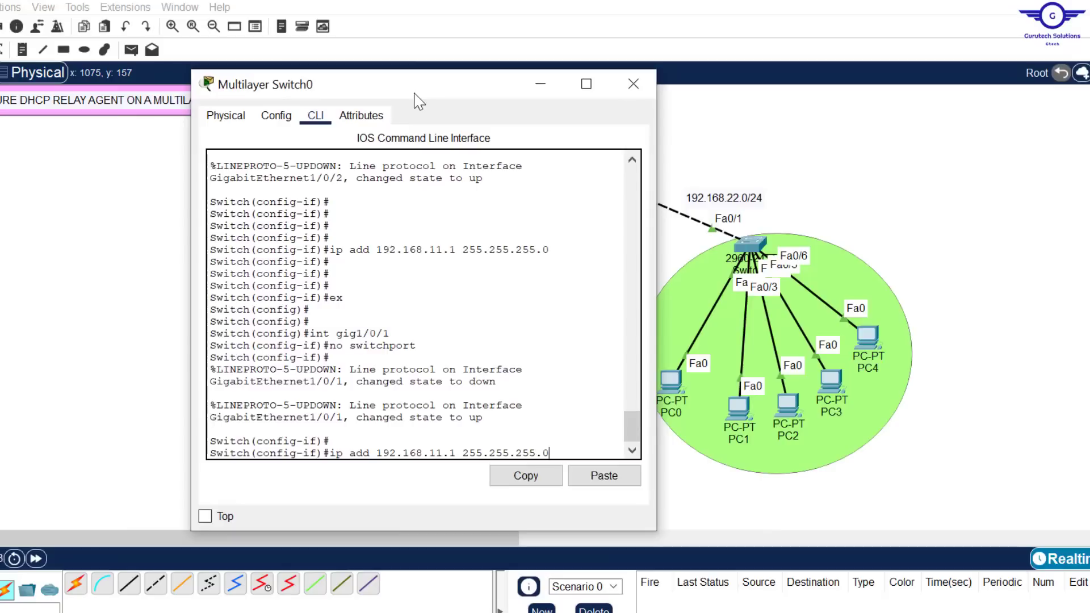
{"action": "key", "text": "Left"}
{"action": "key", "text": "Left"}
{"action": "key", "text": "Left"}
{"action": "key", "text": "Left"}
{"action": "key", "text": "Left"}
{"action": "key", "text": "Left"}
{"action": "key", "text": "BackSpace"}
{"action": "key", "text": "BackSpace"}
{"action": "type", "text": "22"}
{"action": "key", "text": "Return"}
{"action": "key", "text": "Return"}
{"action": "key", "text": "Return"}
Exit interface configuration mode and close the Multilayer Switch0 window
{"action": "type", "text": "e"}
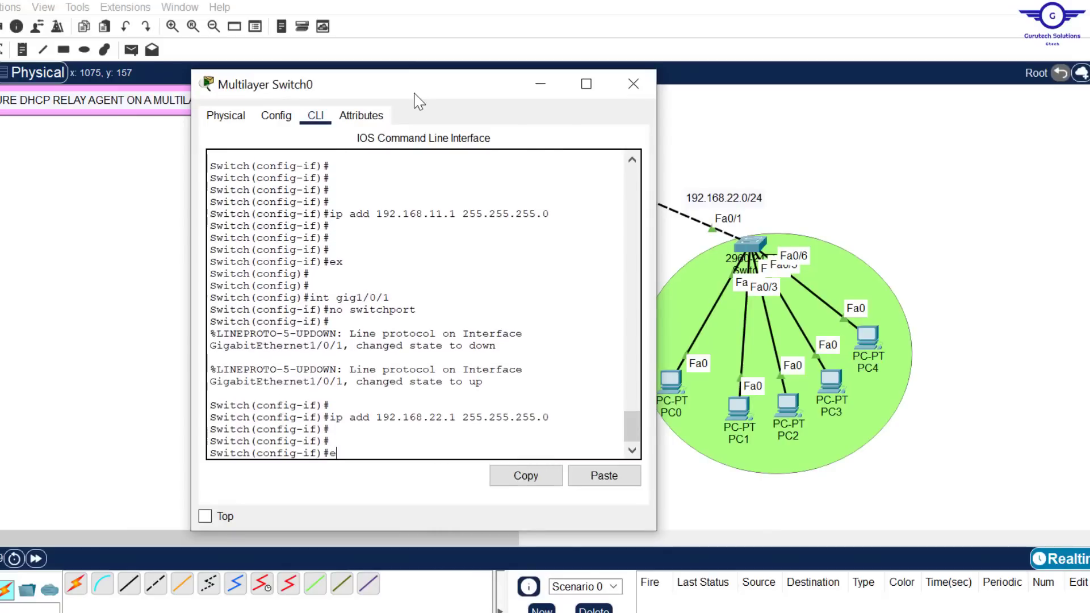
{"action": "type", "text": "xit"}
{"action": "key", "text": "Return"}
{"action": "key", "text": "Return"}
{"action": "key", "text": "Return"}
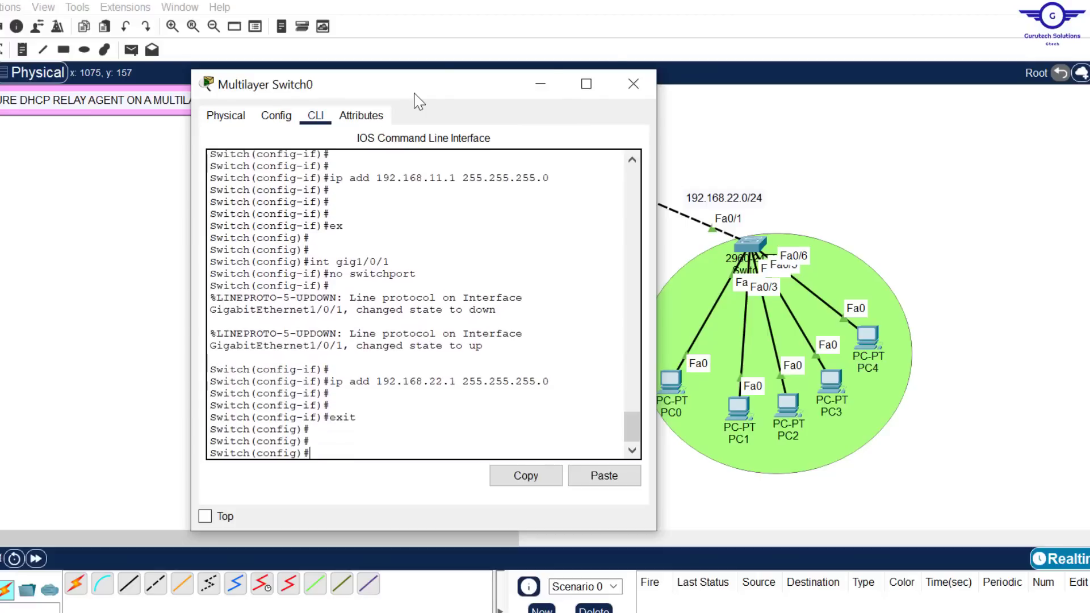
{"action": "left_click", "coordinate": [634, 84]}
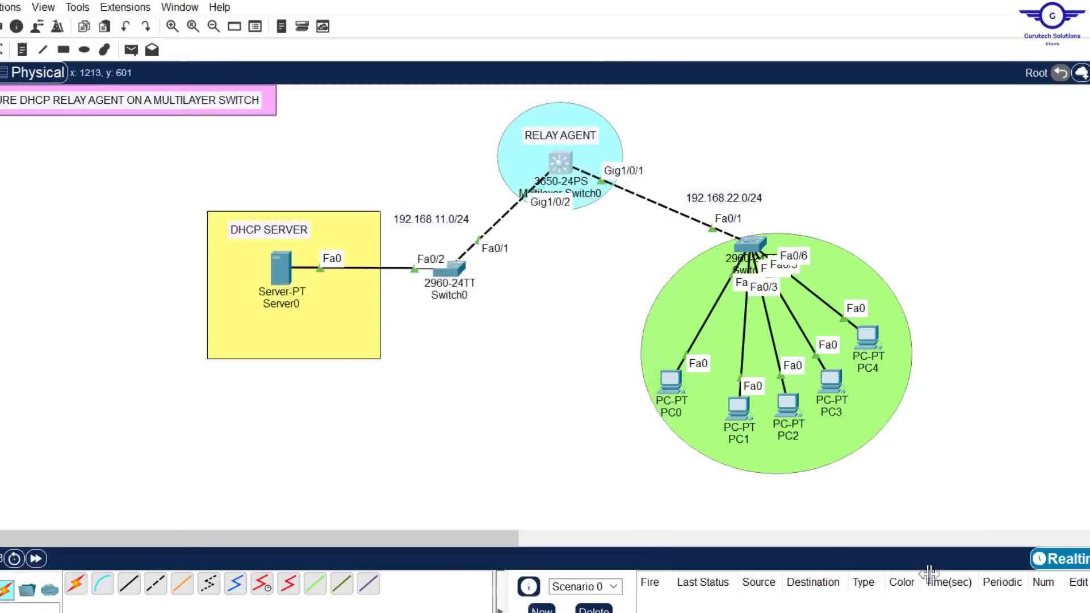
Following the guide's static addressing step, set Server0's IPv4 address to 192.168.11.254 with subnet mask 255.255.255.0
{"action": "key", "text": "alt+Tab"}
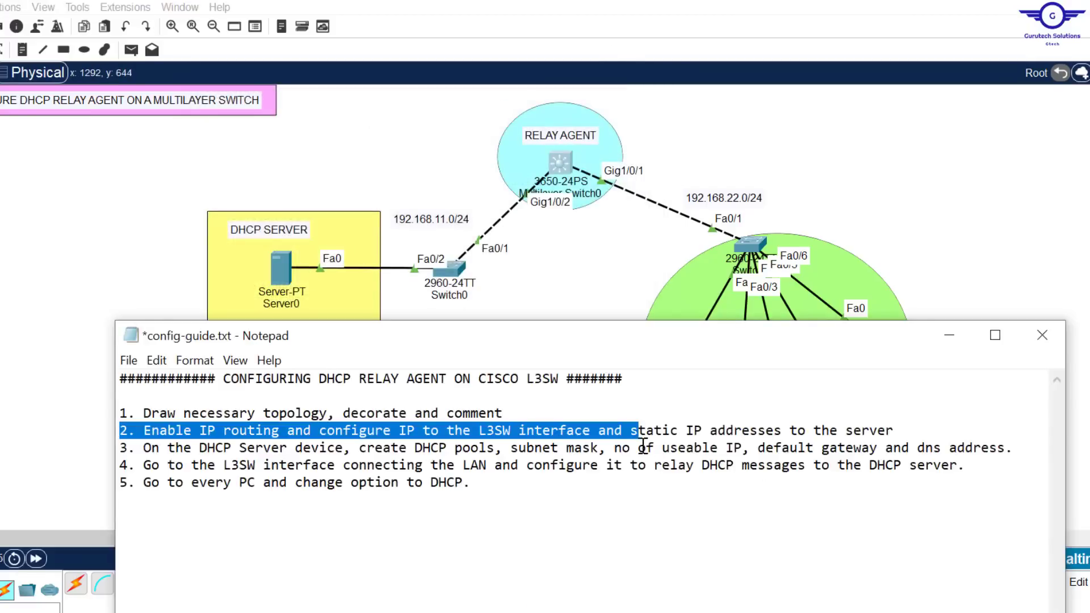
{"action": "left_click", "coordinate": [628, 435]}
{"action": "left_click_drag", "start_coordinate": [631, 430], "coordinate": [918, 435]}
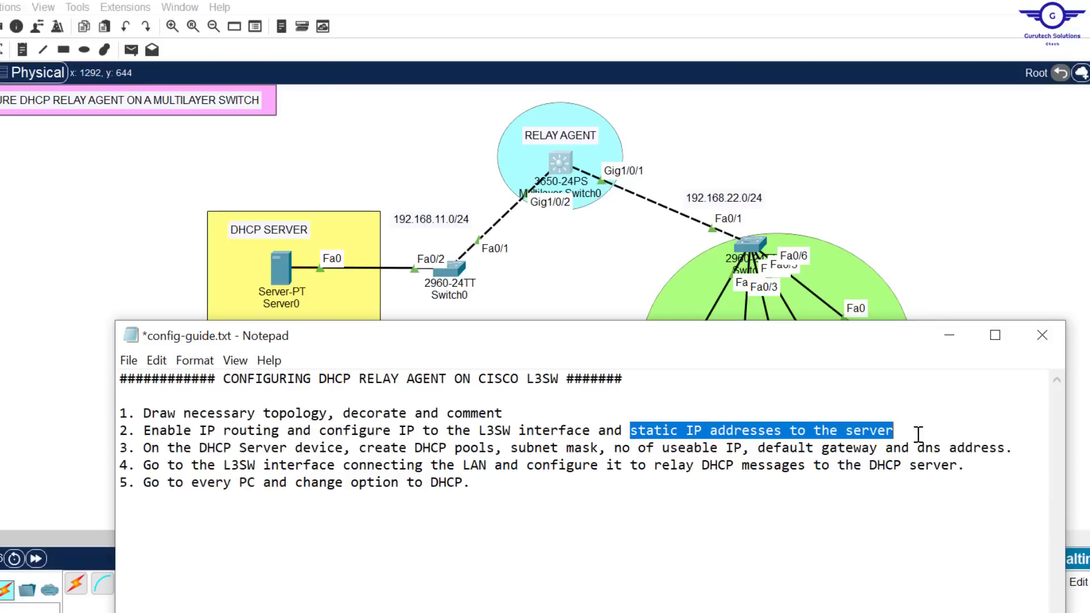
{"action": "left_click", "coordinate": [917, 114]}
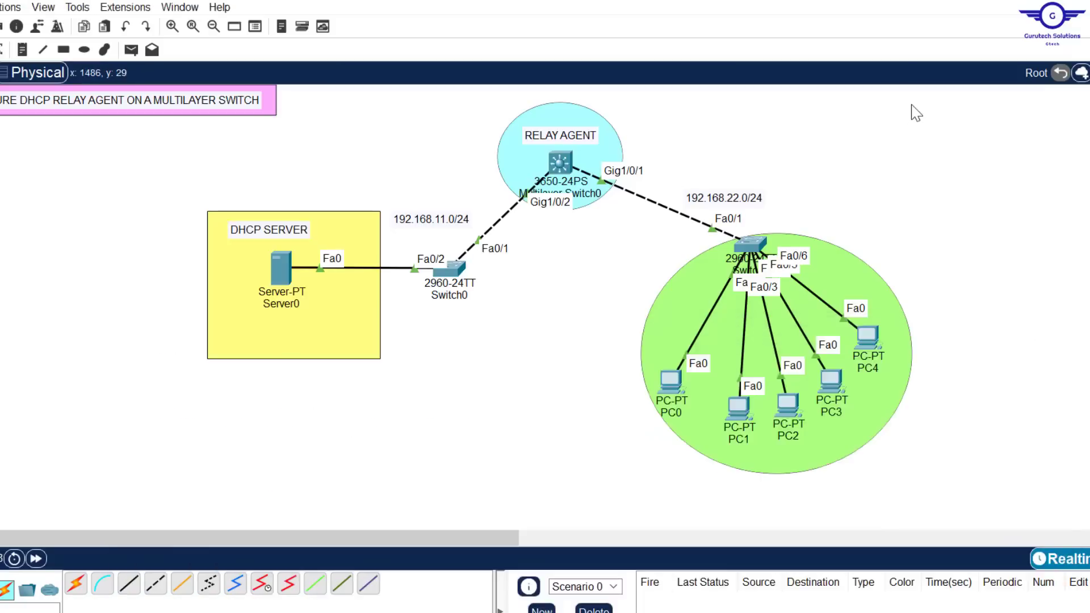
{"action": "left_click", "coordinate": [279, 265]}
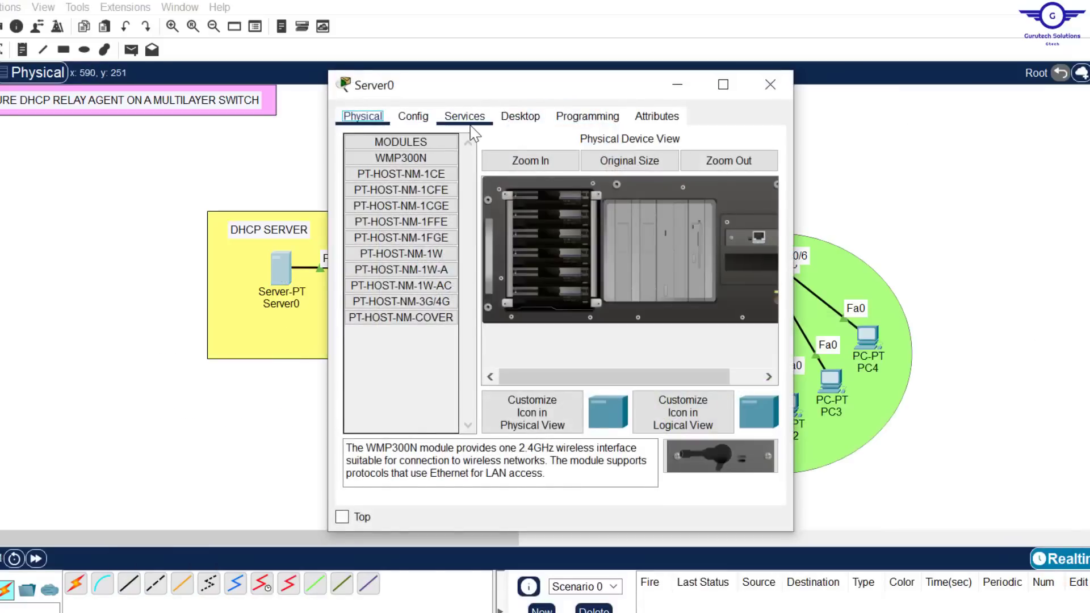
{"action": "left_click", "coordinate": [525, 126]}
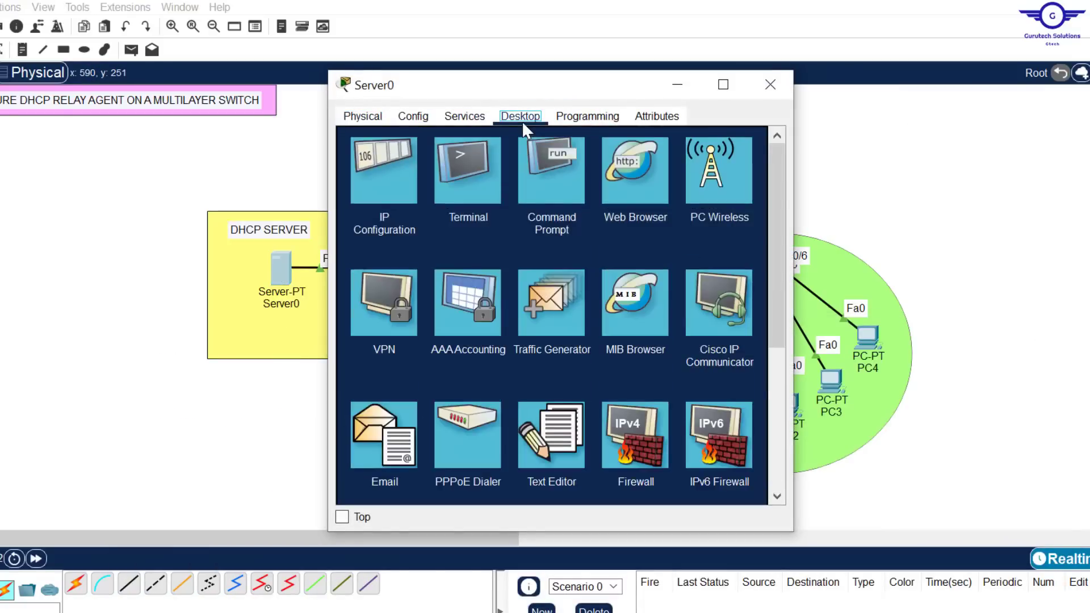
{"action": "left_click", "coordinate": [383, 162]}
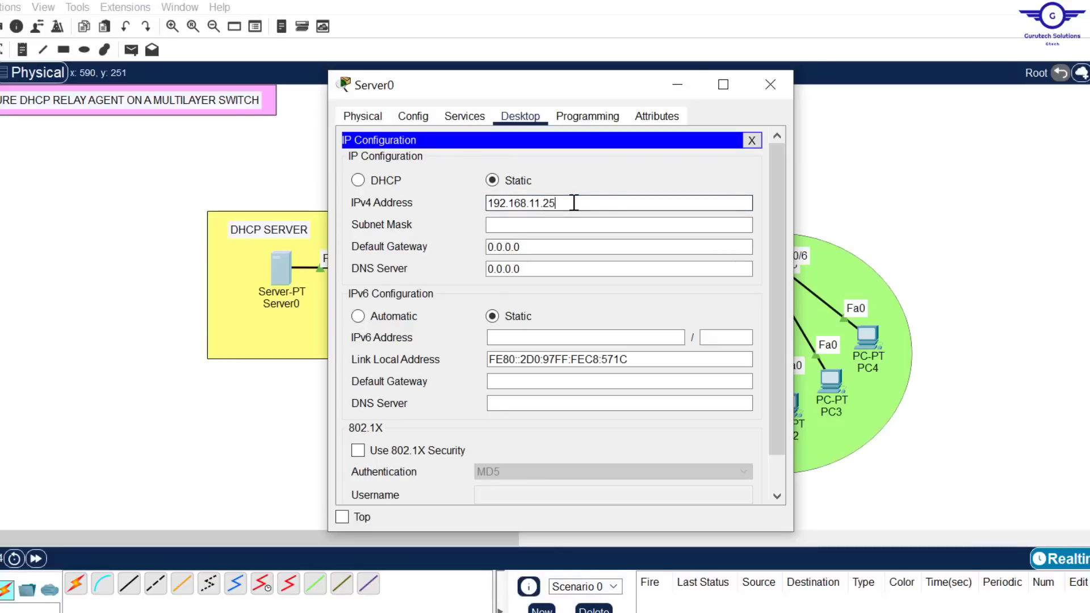
{"action": "left_click_drag", "start_coordinate": [574, 203], "coordinate": [475, 202]}
{"action": "key", "text": "ctrl+c"}
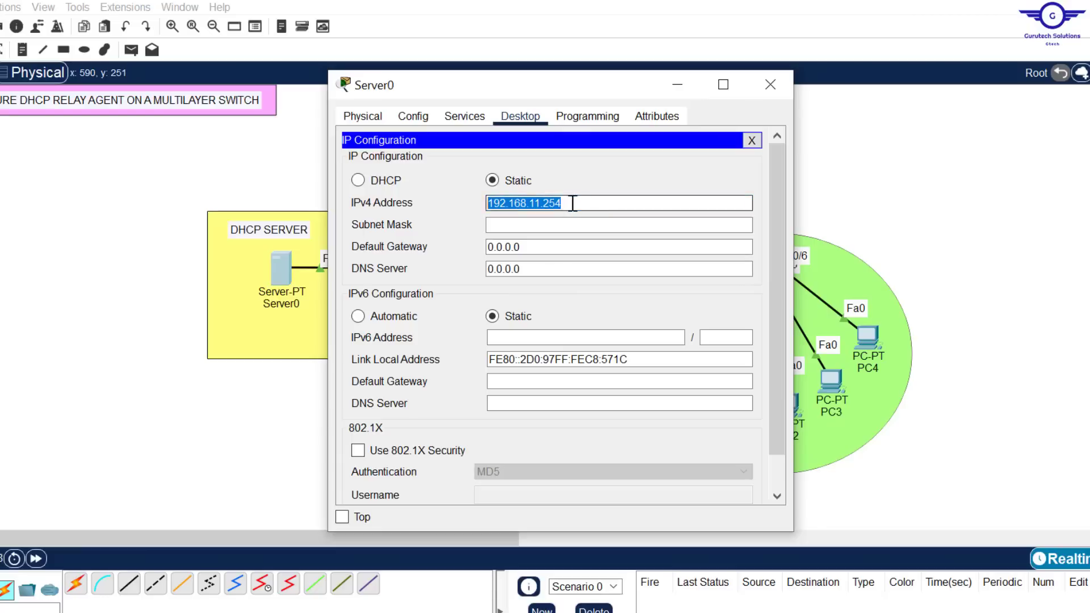
{"action": "left_click", "coordinate": [548, 224]}
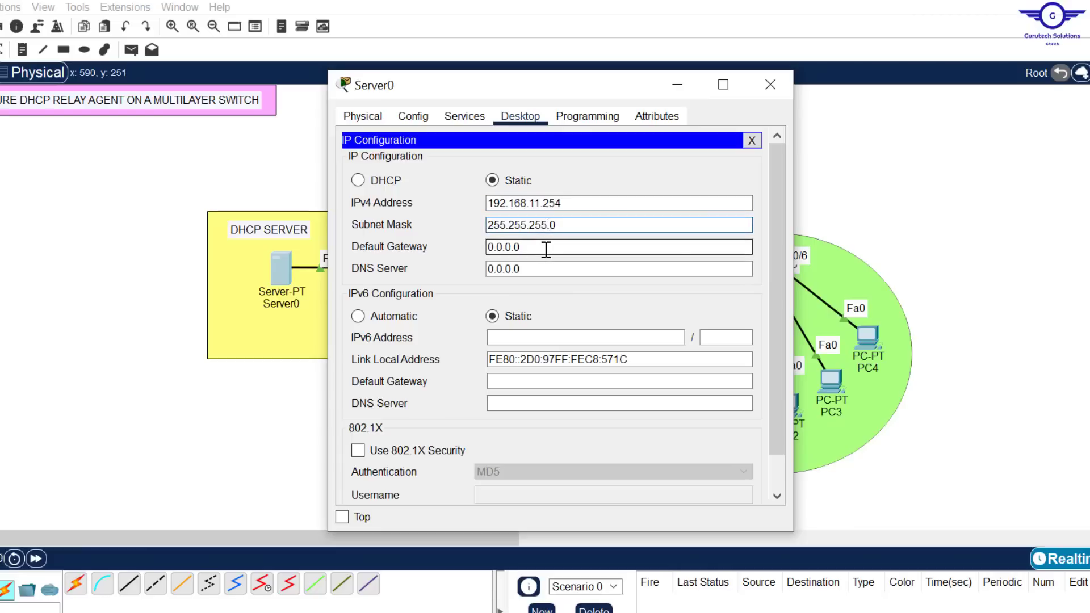
Set Server0's default gateway to 192.168.11.1 and DNS server to 192.168.11.254, and close its window
{"action": "left_click_drag", "start_coordinate": [547, 248], "coordinate": [391, 248]}
{"action": "key", "text": "ctrl+v"}
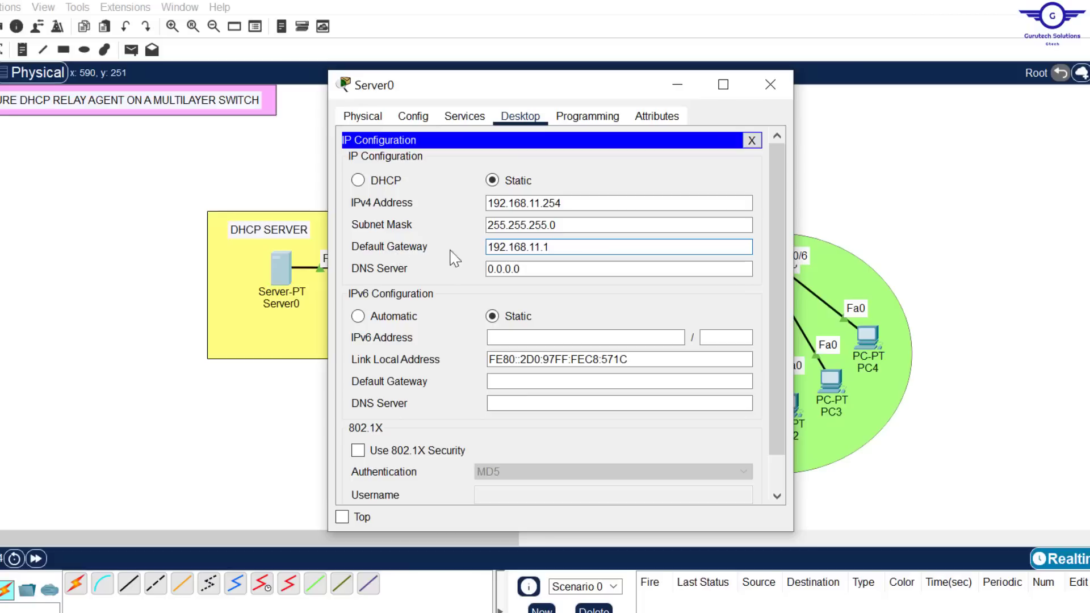
{"action": "left_click_drag", "start_coordinate": [574, 85], "coordinate": [862, 111]}
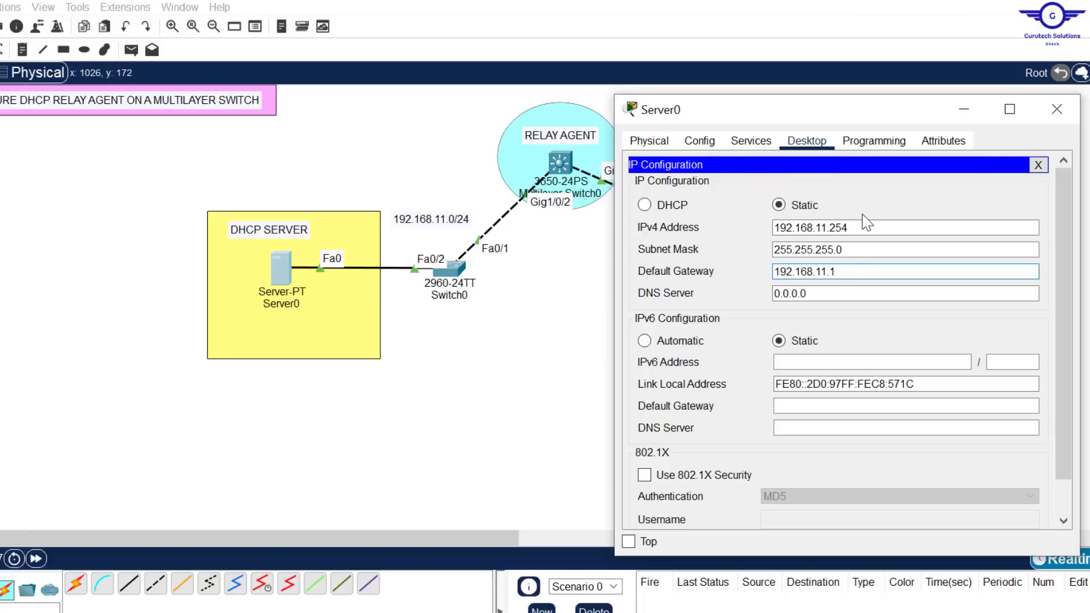
{"action": "double_click", "coordinate": [822, 294]}
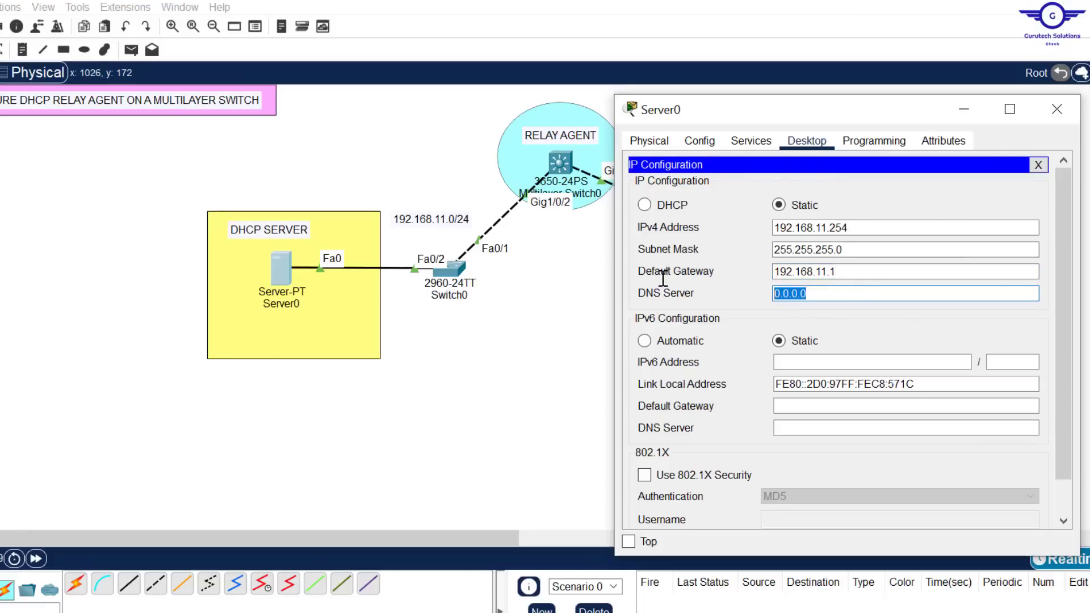
{"action": "key", "text": "ctrl+v"}
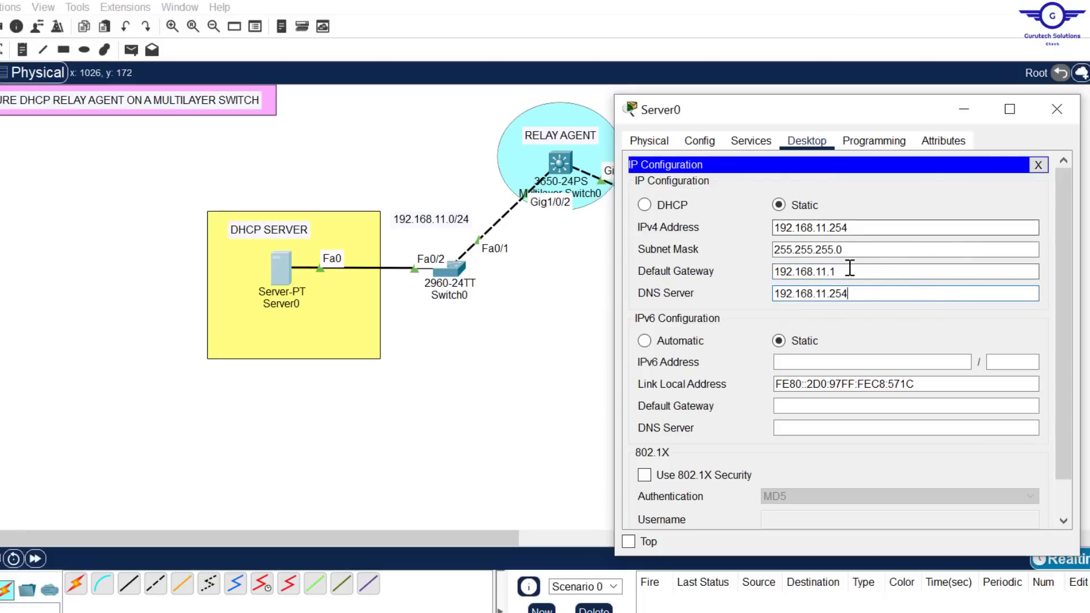
{"action": "left_click_drag", "start_coordinate": [849, 227], "coordinate": [740, 226]}
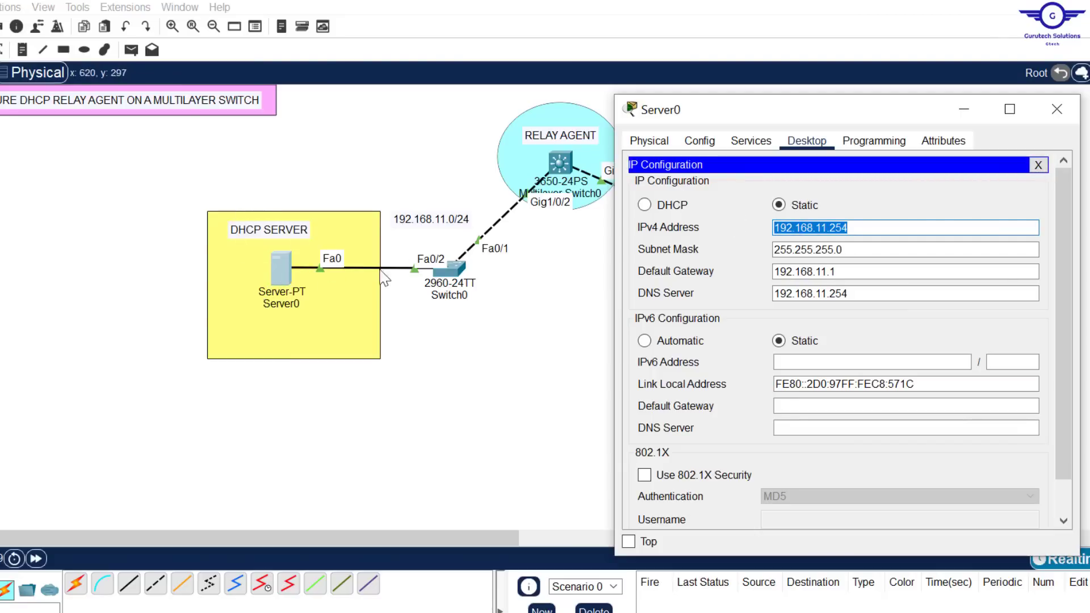
{"action": "left_click", "coordinate": [1056, 111]}
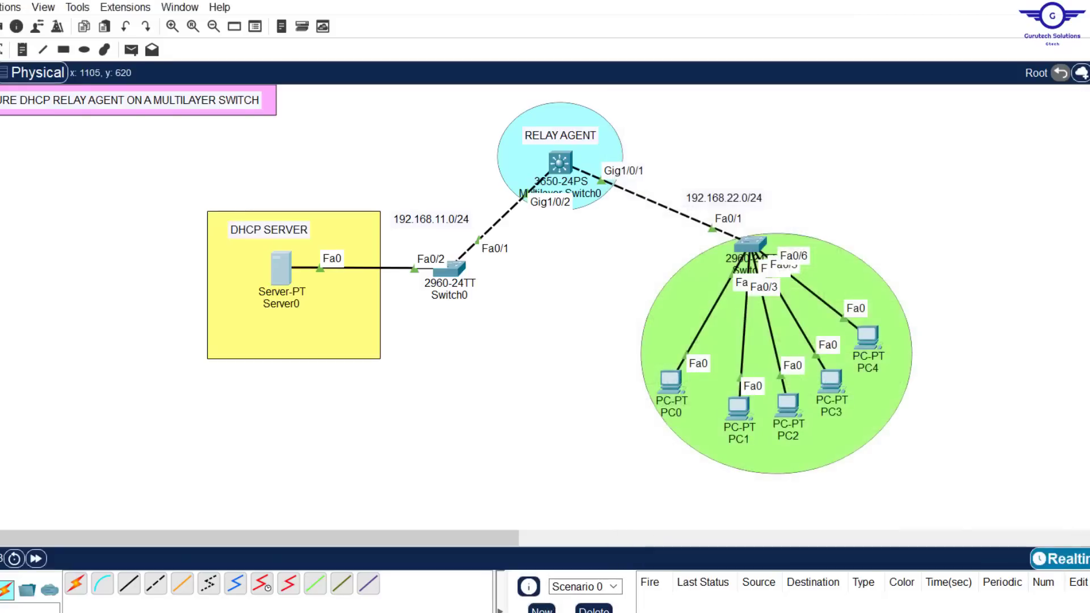
Read the guide's step on creating DHCP pools on the server, and compare Server0 with the topology's PC LAN
{"action": "key", "text": "alt+Tab"}
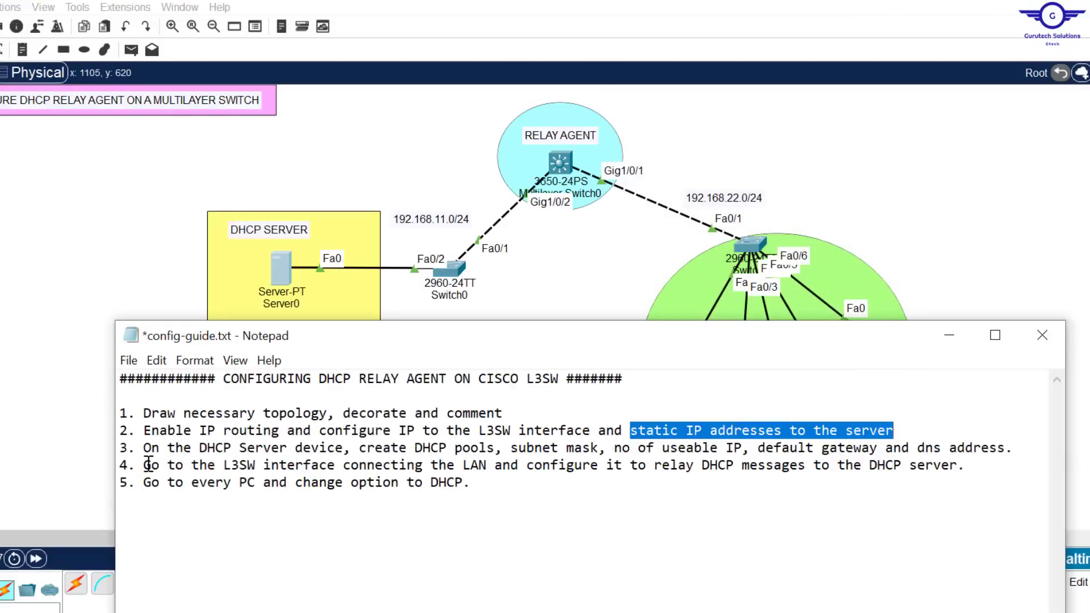
{"action": "left_click_drag", "start_coordinate": [145, 452], "coordinate": [1005, 448]}
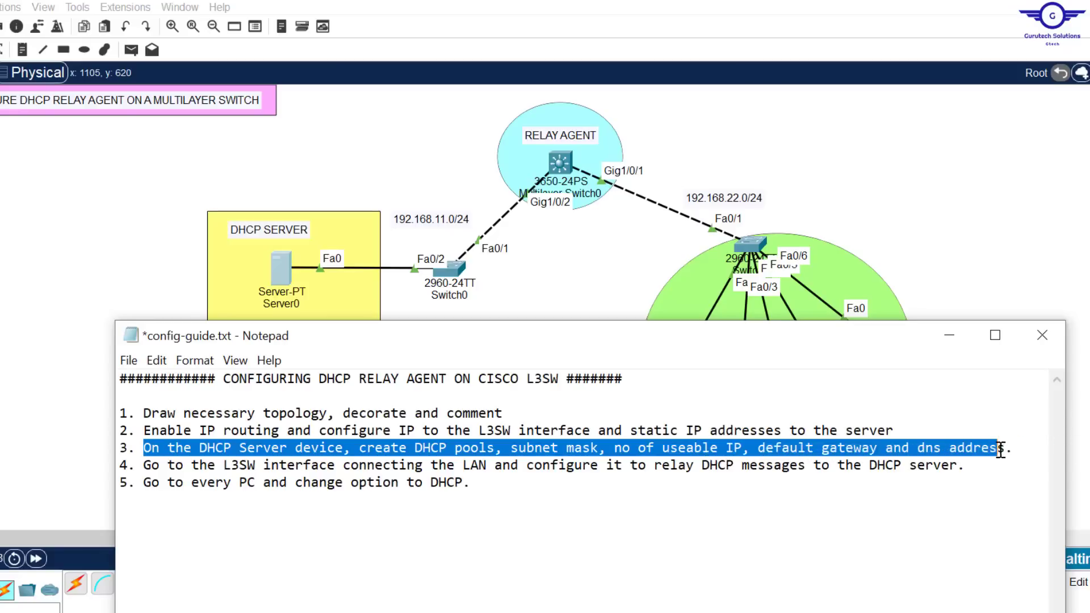
{"action": "left_click", "coordinate": [1011, 293]}
{"action": "left_click", "coordinate": [282, 261]}
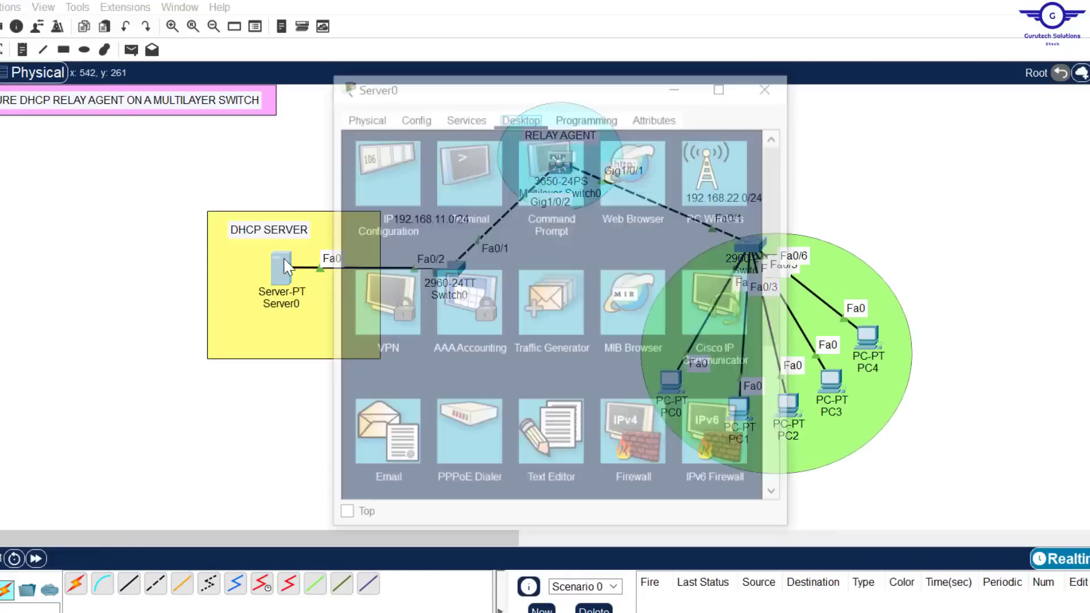
{"action": "left_click_drag", "start_coordinate": [618, 82], "coordinate": [358, 194]}
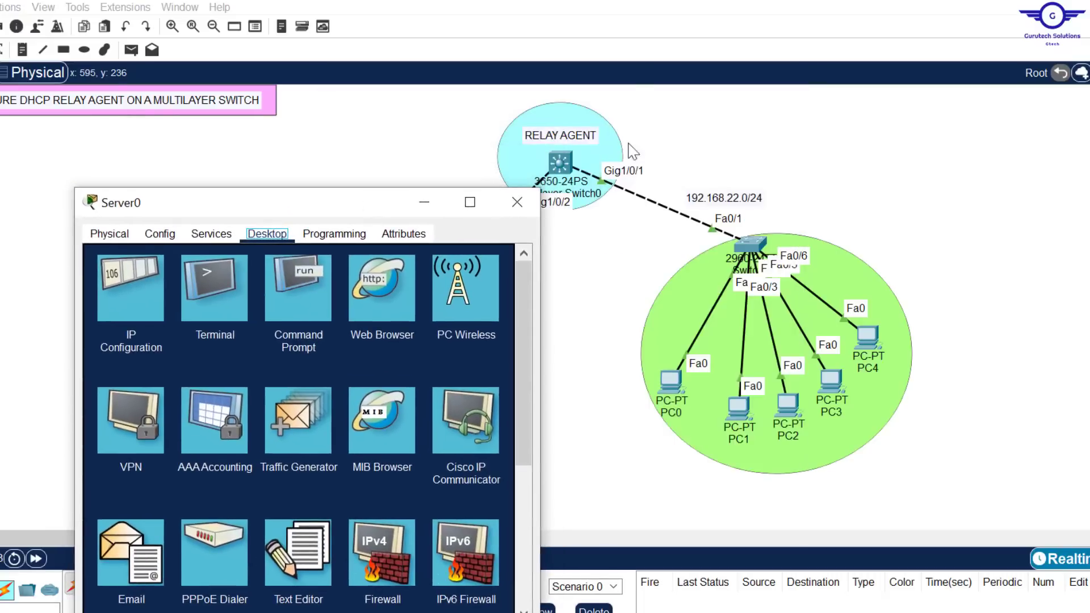
{"action": "left_click", "coordinate": [977, 172]}
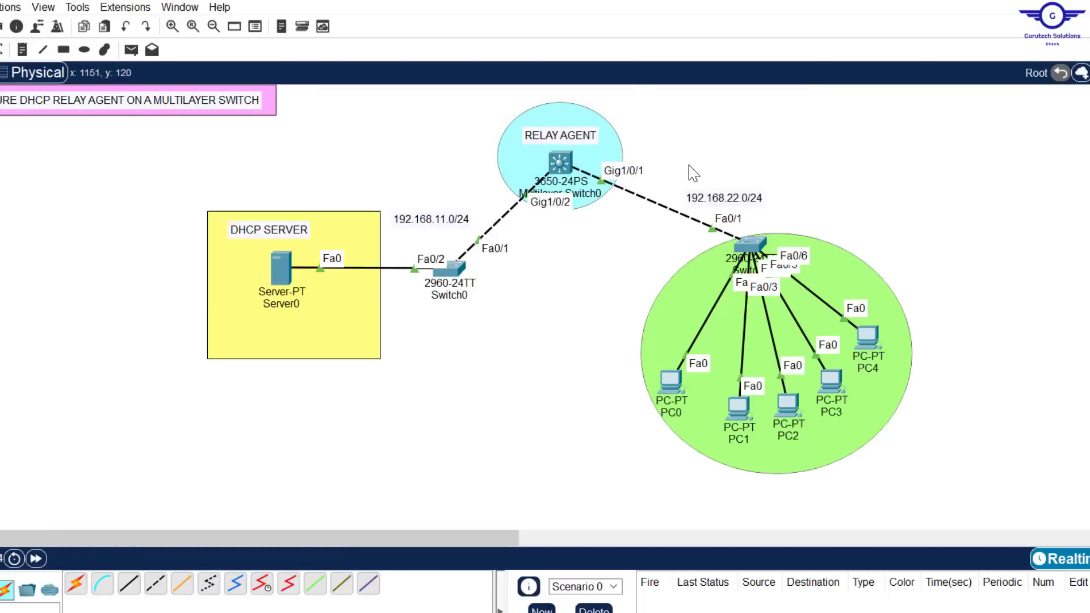
{"action": "left_click_drag", "start_coordinate": [688, 164], "coordinate": [879, 453]}
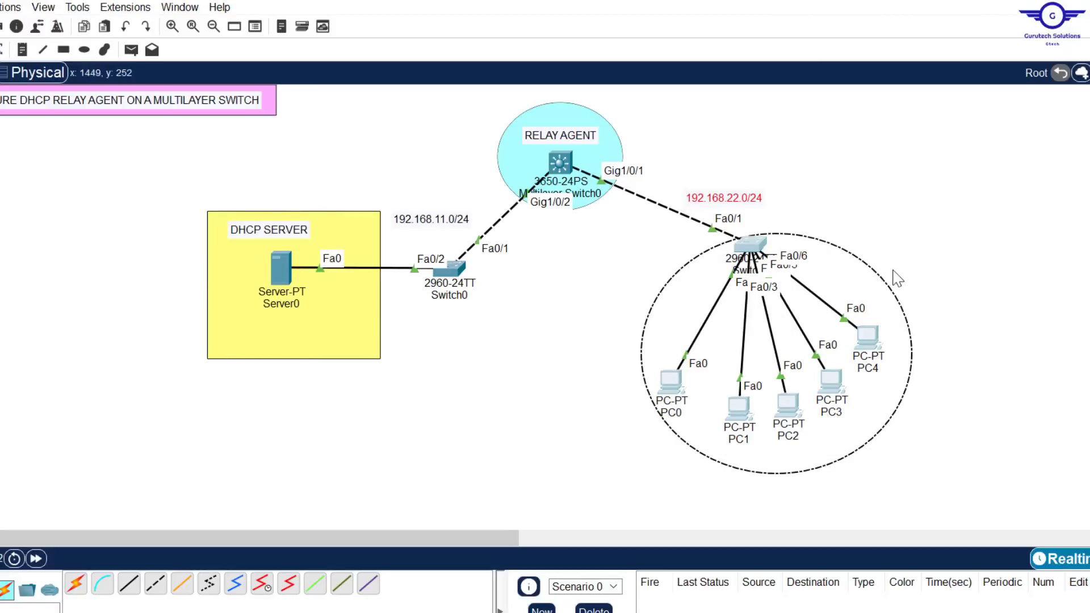
{"action": "left_click", "coordinate": [718, 165]}
{"action": "left_click_drag", "start_coordinate": [842, 280], "coordinate": [915, 484]}
Open Server0's DHCP service settings and turn the service on for FastEthernet0
{"action": "left_click", "coordinate": [285, 257]}
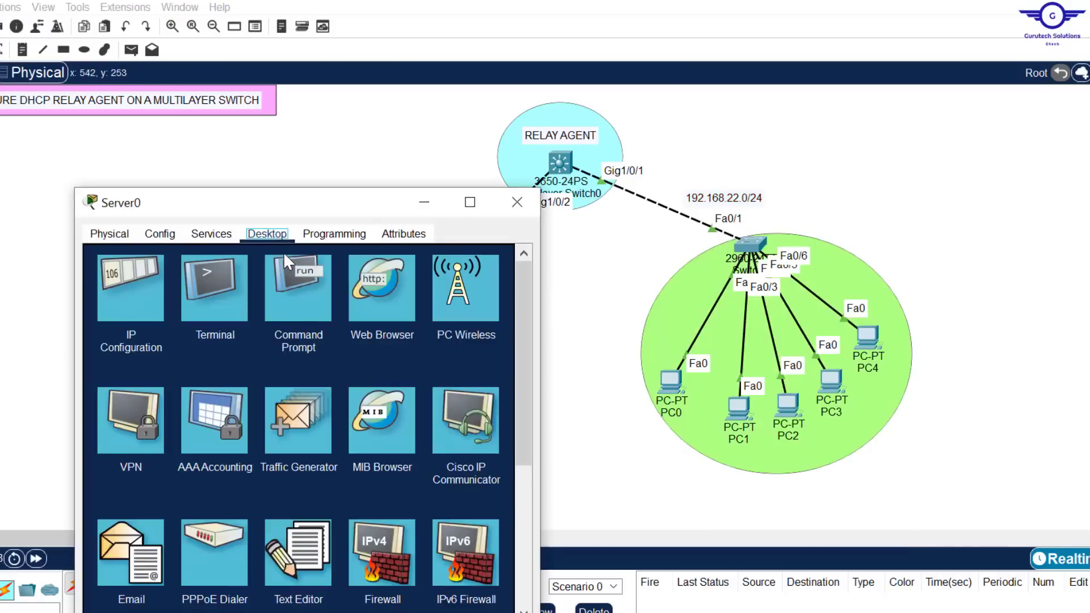
{"action": "left_click_drag", "start_coordinate": [236, 212], "coordinate": [317, 126]}
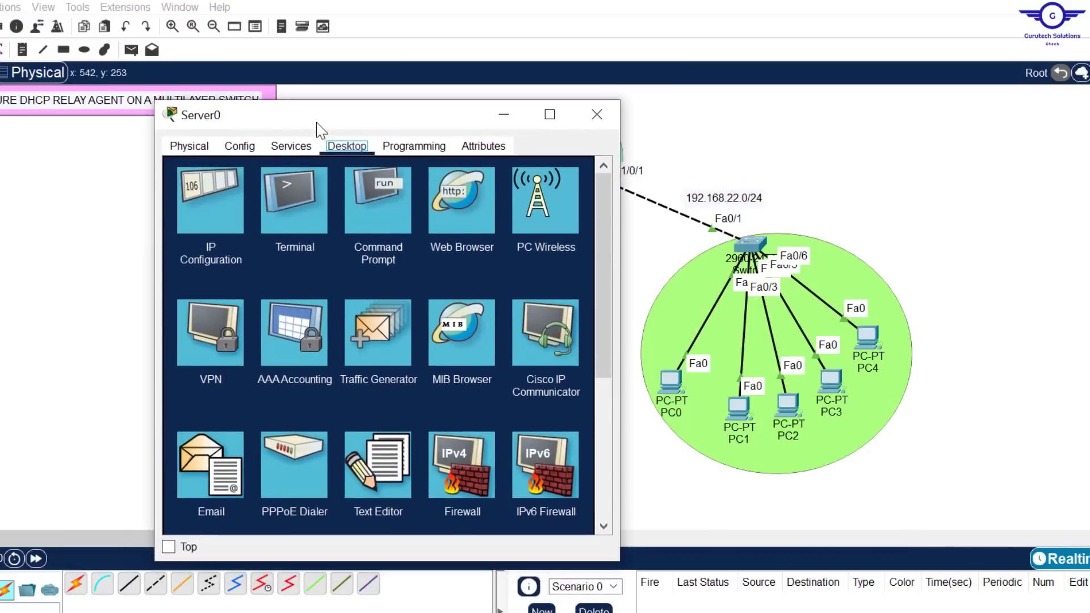
{"action": "left_click", "coordinate": [291, 148]}
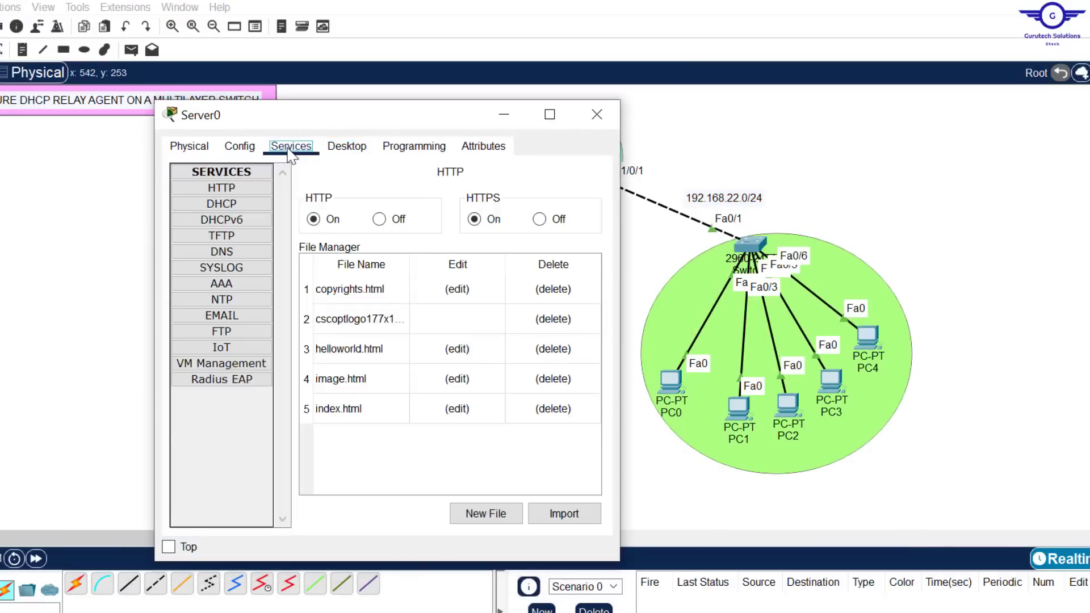
{"action": "left_click", "coordinate": [229, 206]}
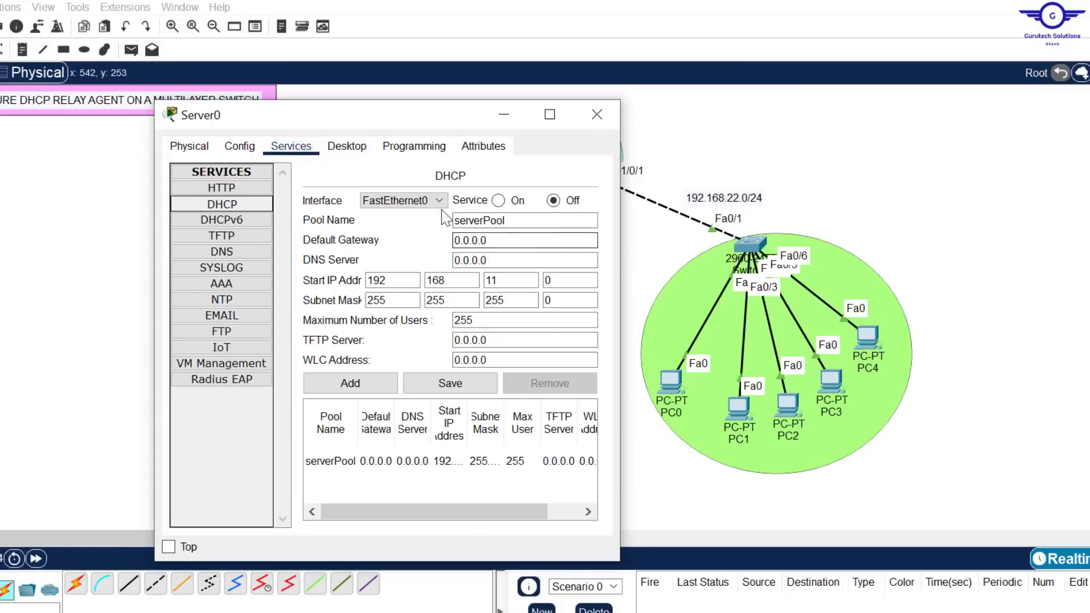
{"action": "left_click", "coordinate": [500, 201]}
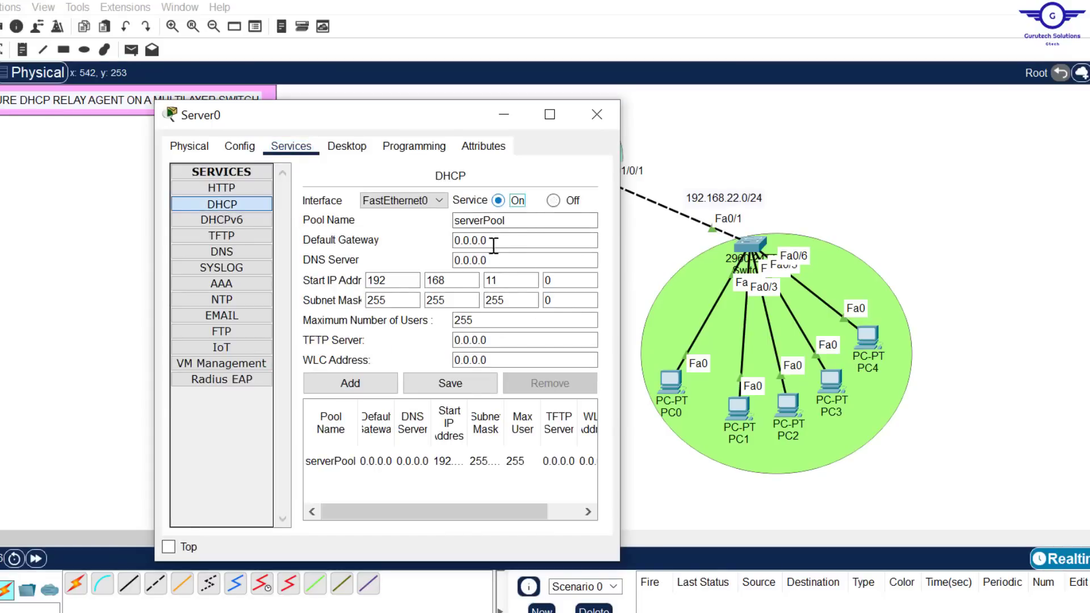
Zero out the default serverPool's start IP address, subnet mask and maximum number of users, and save the pool
{"action": "left_click_drag", "start_coordinate": [511, 280], "coordinate": [306, 261]}
{"action": "type", "text": "0"}
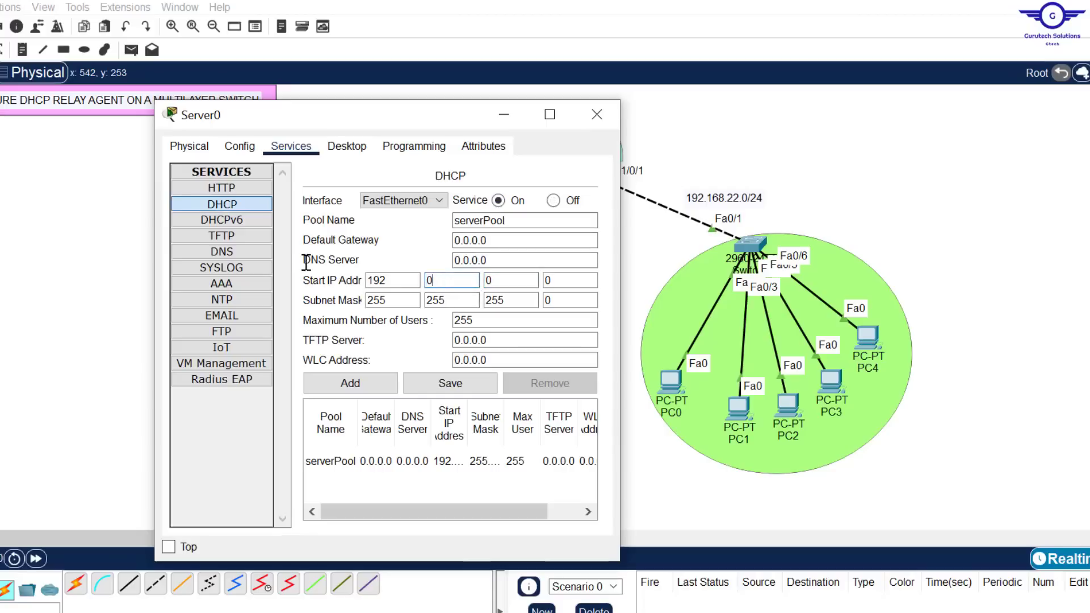
{"action": "left_click_drag", "start_coordinate": [401, 286], "coordinate": [246, 265]}
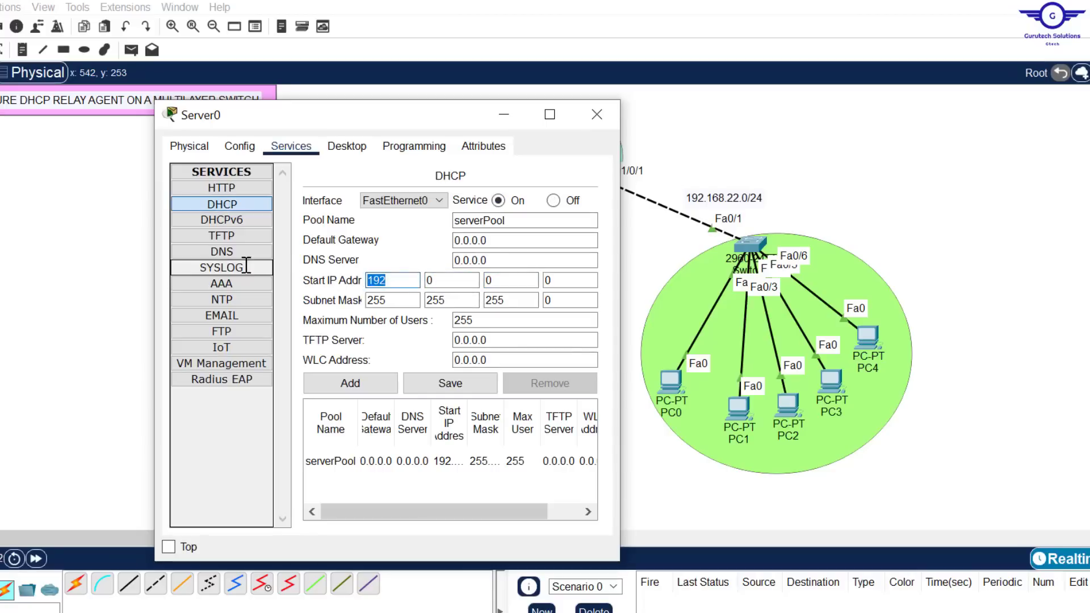
{"action": "type", "text": "0"}
{"action": "left_click_drag", "start_coordinate": [402, 299], "coordinate": [281, 299]}
{"action": "type", "text": "0"}
{"action": "left_click_drag", "start_coordinate": [463, 300], "coordinate": [285, 274]}
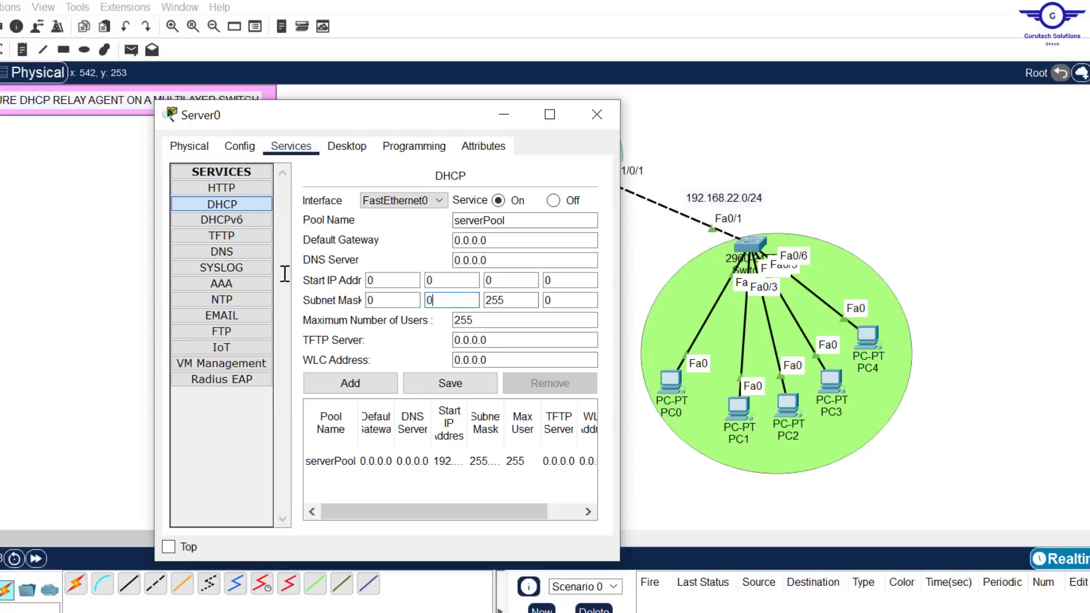
{"action": "left_click_drag", "start_coordinate": [525, 301], "coordinate": [428, 283]}
{"action": "type", "text": "0"}
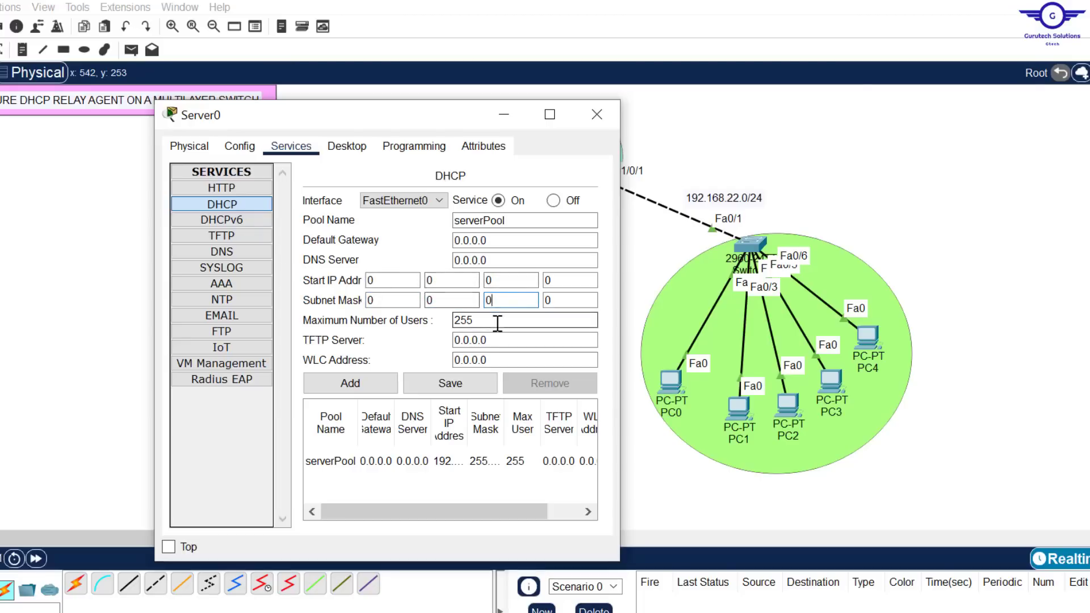
{"action": "left_click_drag", "start_coordinate": [496, 322], "coordinate": [357, 322]}
{"action": "type", "text": "0"}
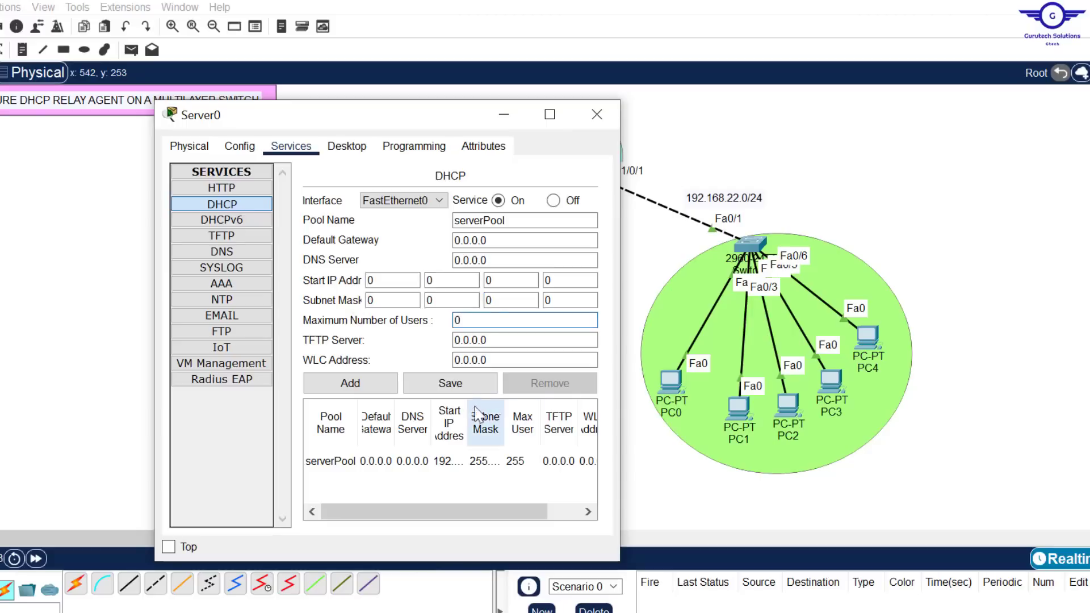
{"action": "left_click", "coordinate": [450, 386]}
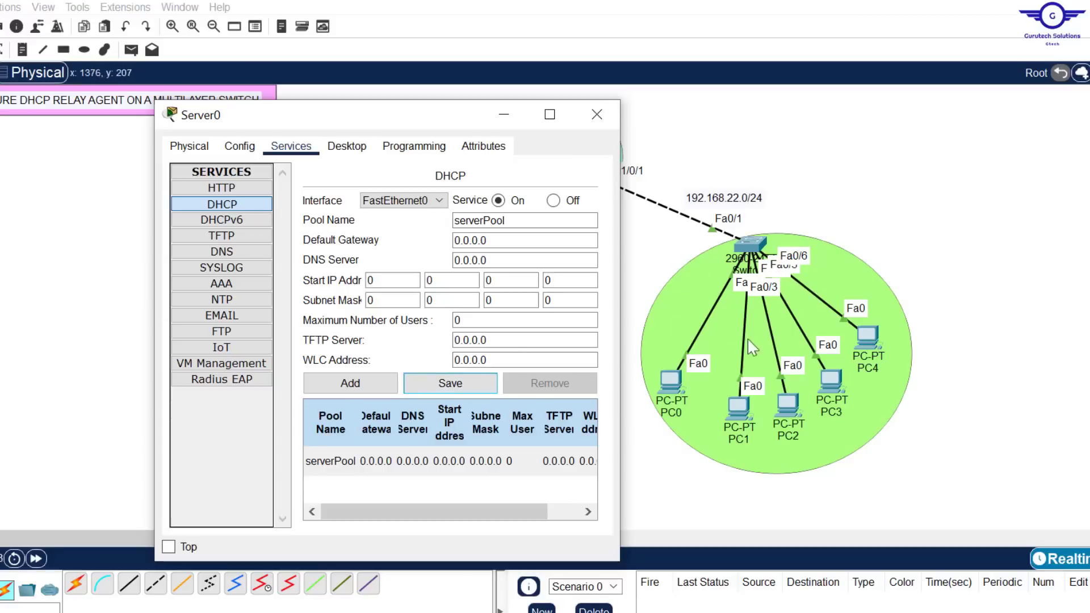
Enter HR-DEPT-Pool as the name for a new DHCP pool
{"action": "left_click", "coordinate": [485, 242]}
{"action": "left_click_drag", "start_coordinate": [485, 222], "coordinate": [451, 232]}
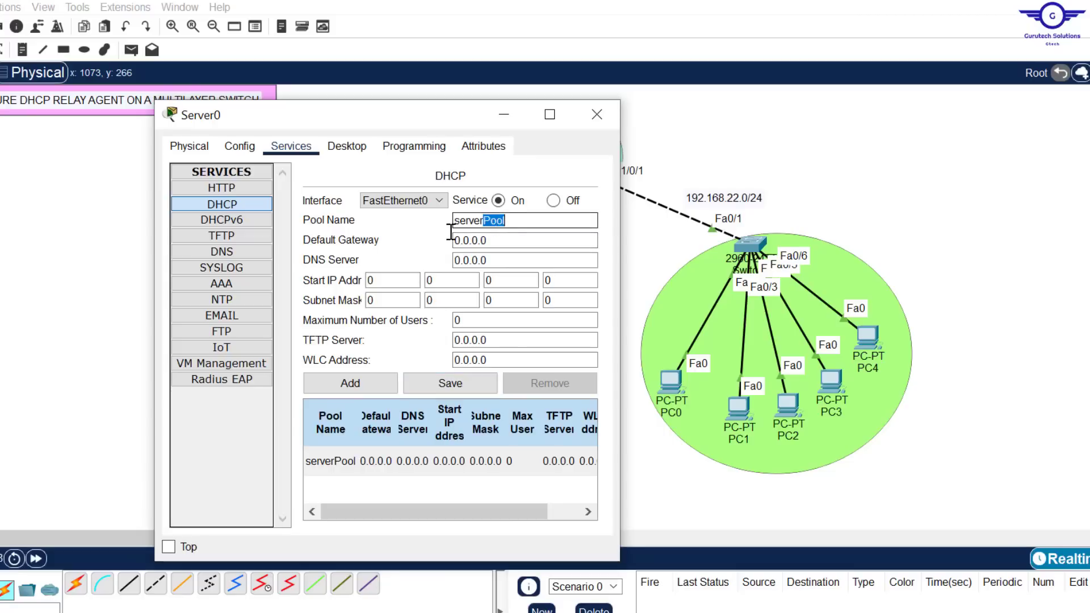
{"action": "left_click", "coordinate": [486, 220]}
{"action": "key", "text": "BackSpace"}
{"action": "key", "text": "BackSpace"}
{"action": "key", "text": "BackSpace"}
{"action": "key", "text": "BackSpace"}
{"action": "key", "text": "BackSpace"}
{"action": "key", "text": "BackSpace"}
{"action": "key", "text": "Caps_Lock"}
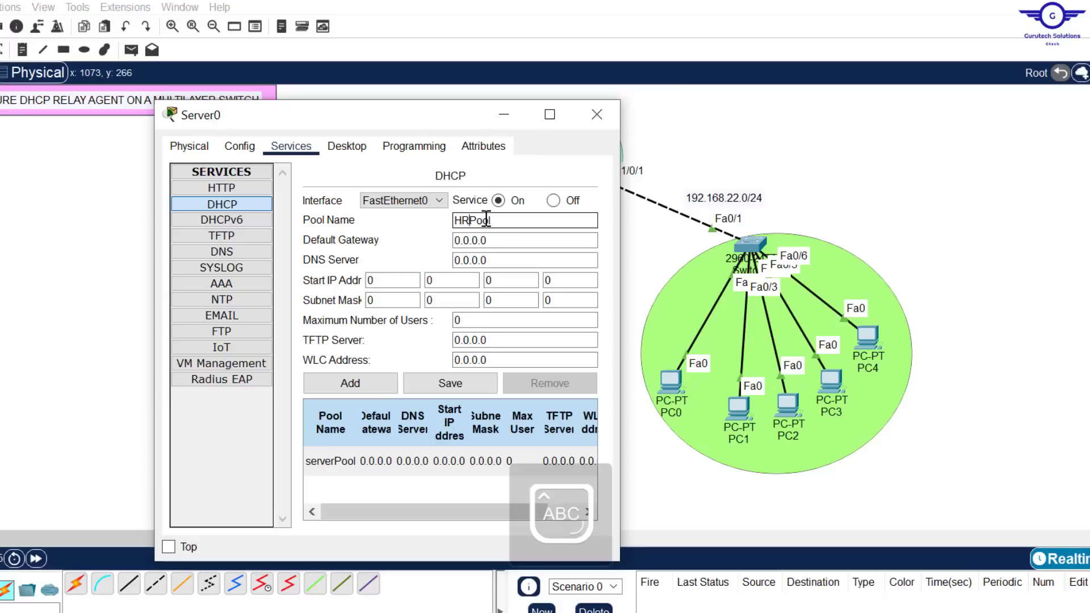
{"action": "type", "text": "HR-DEPT-"}
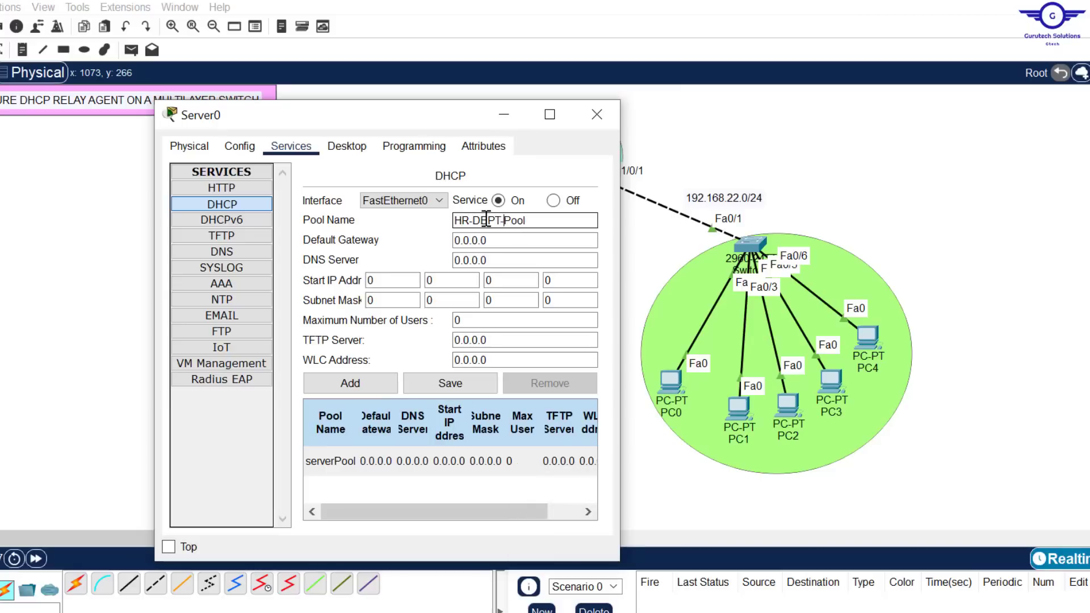
Set the new pool's default gateway to 192.168.22.1 and its DNS server to 192.168.11.254
{"action": "left_click", "coordinate": [506, 239]}
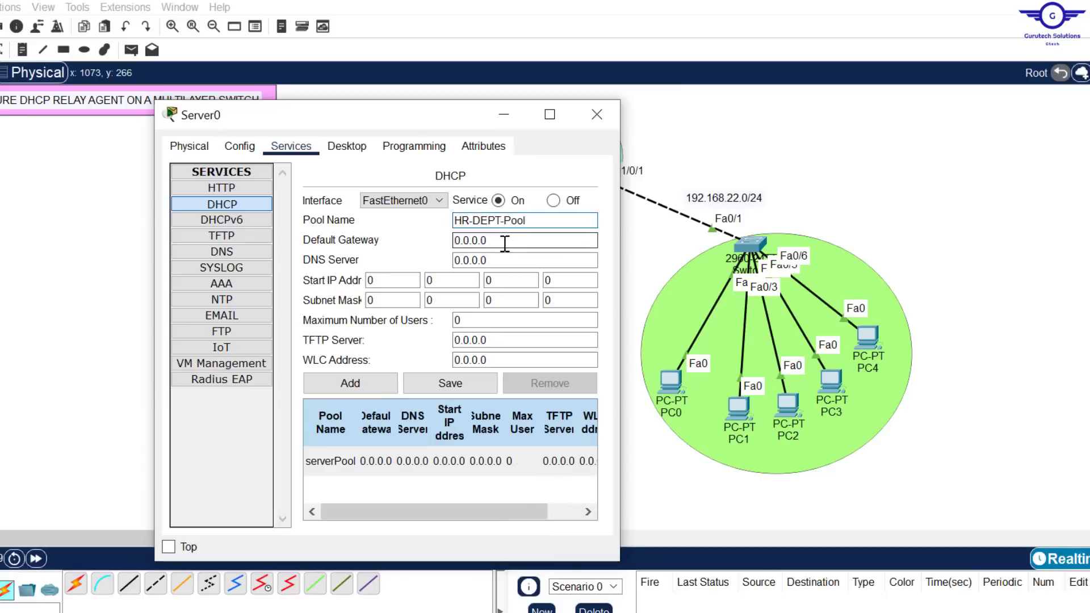
{"action": "key", "text": "ctrl+a"}
{"action": "left_click_drag", "start_coordinate": [449, 117], "coordinate": [340, 134]}
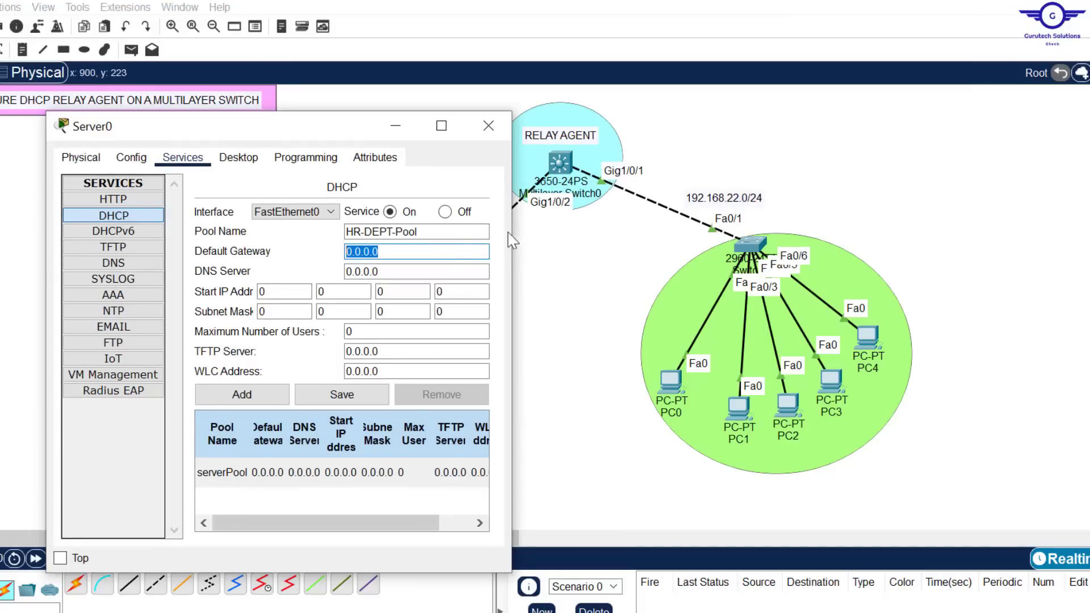
{"action": "type", "text": "192.168.22.1"}
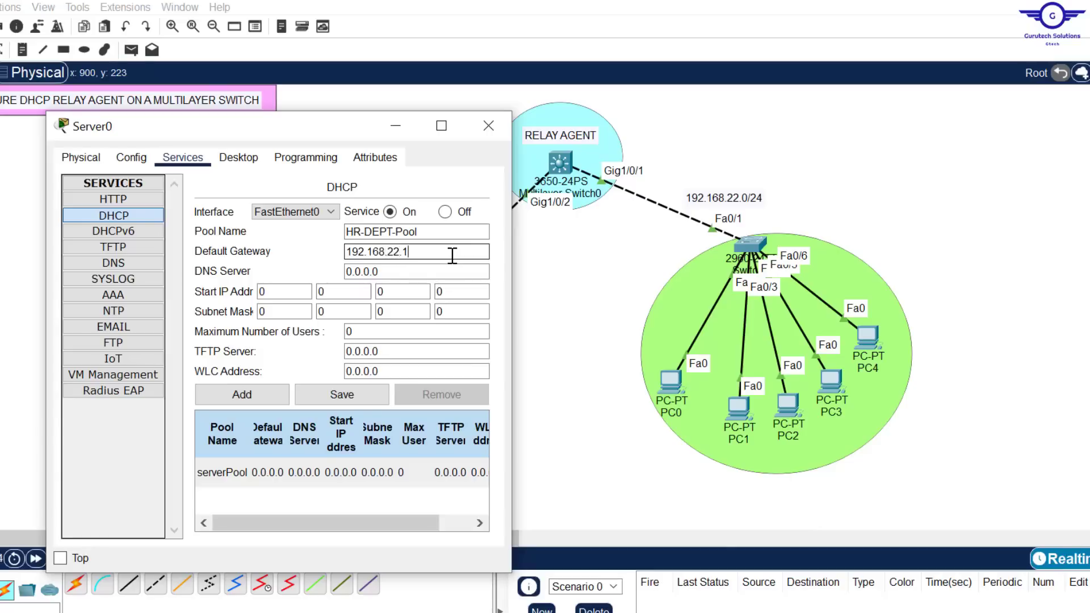
{"action": "left_click_drag", "start_coordinate": [384, 271], "coordinate": [292, 253]}
{"action": "left_click_drag", "start_coordinate": [335, 135], "coordinate": [716, 111]}
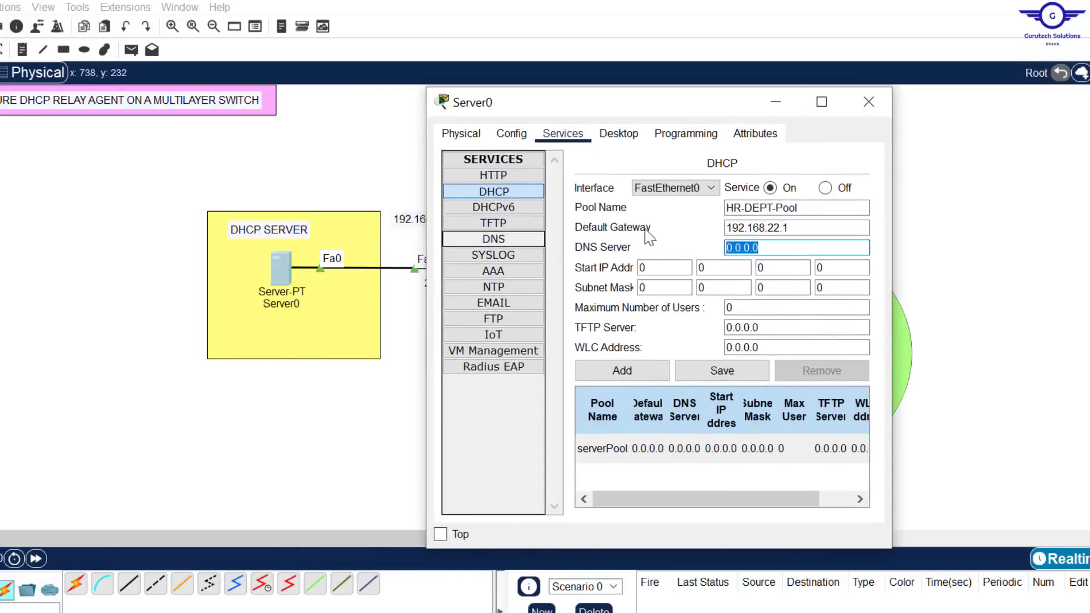
{"action": "type", "text": "192.168.11.254"}
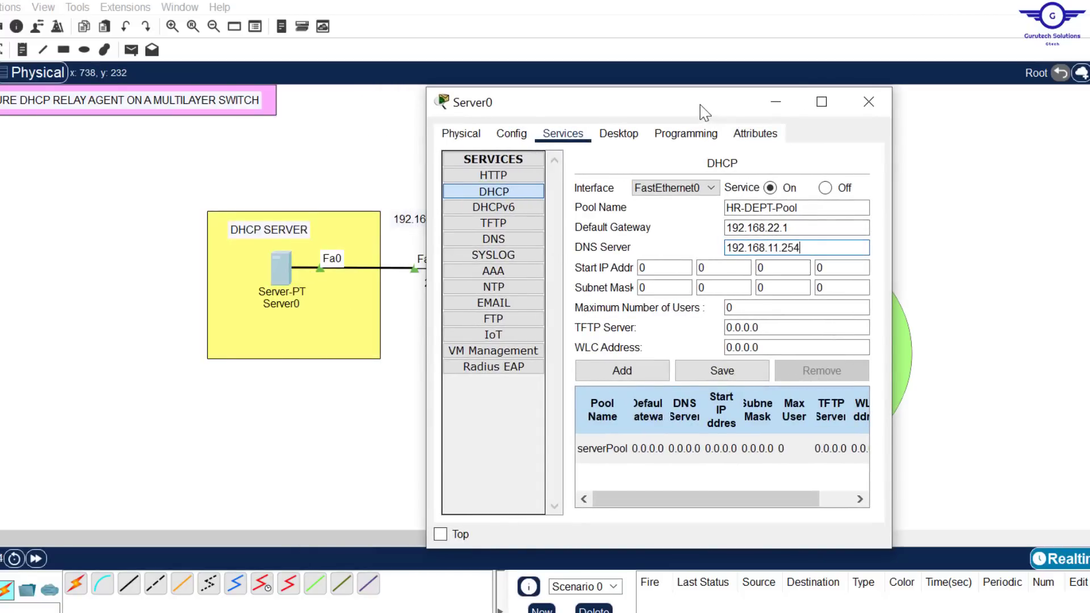
Set the new pool's start IP address to 192.168.22.11
{"action": "left_click_drag", "start_coordinate": [699, 109], "coordinate": [347, 100]}
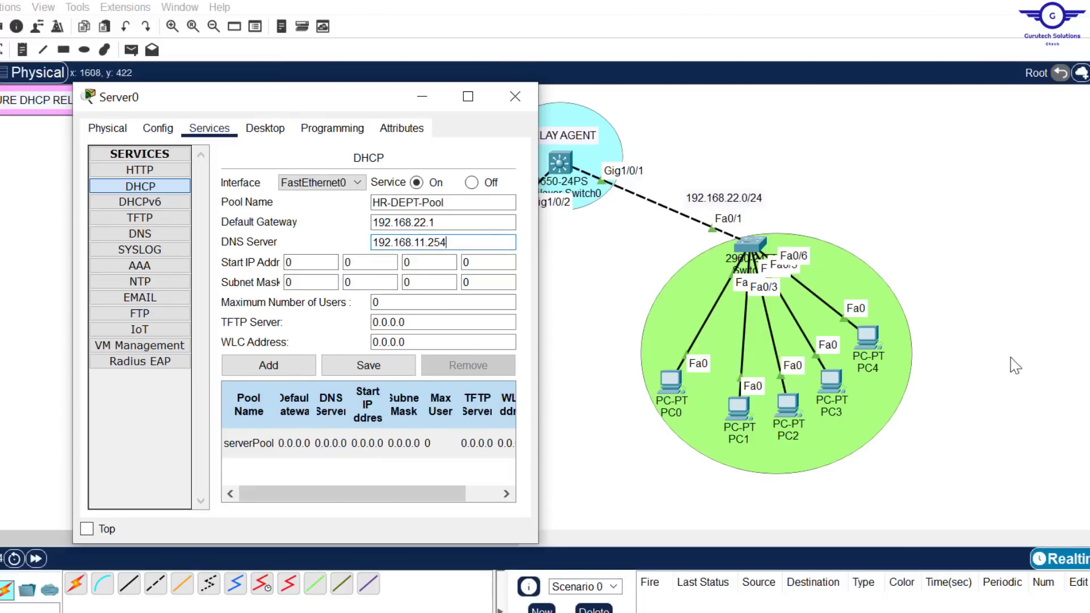
{"action": "left_click", "coordinate": [296, 262]}
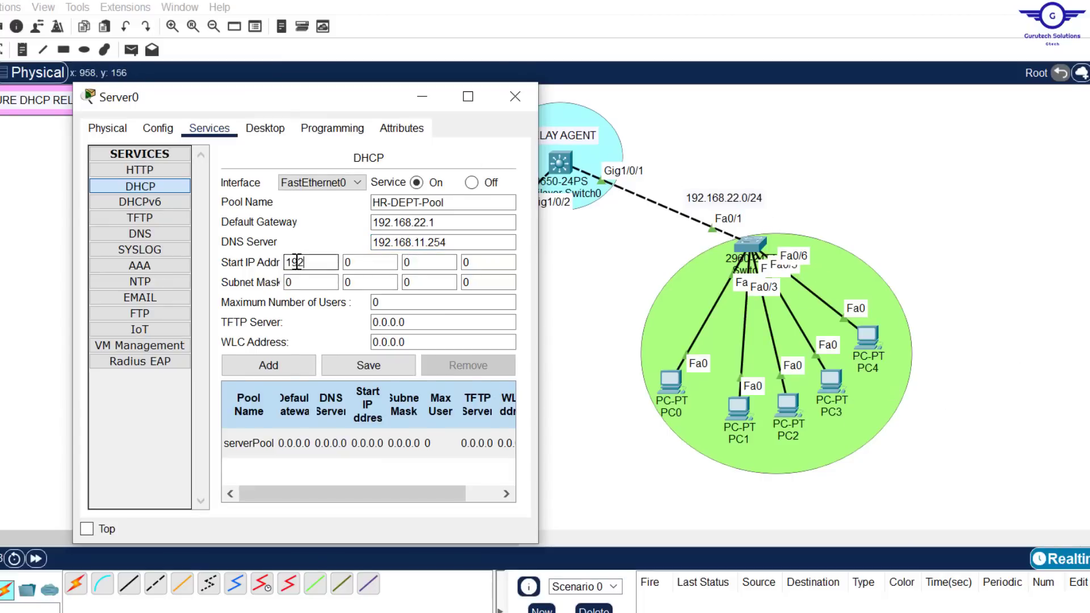
{"action": "left_click", "coordinate": [365, 264]}
{"action": "left_click", "coordinate": [426, 264]}
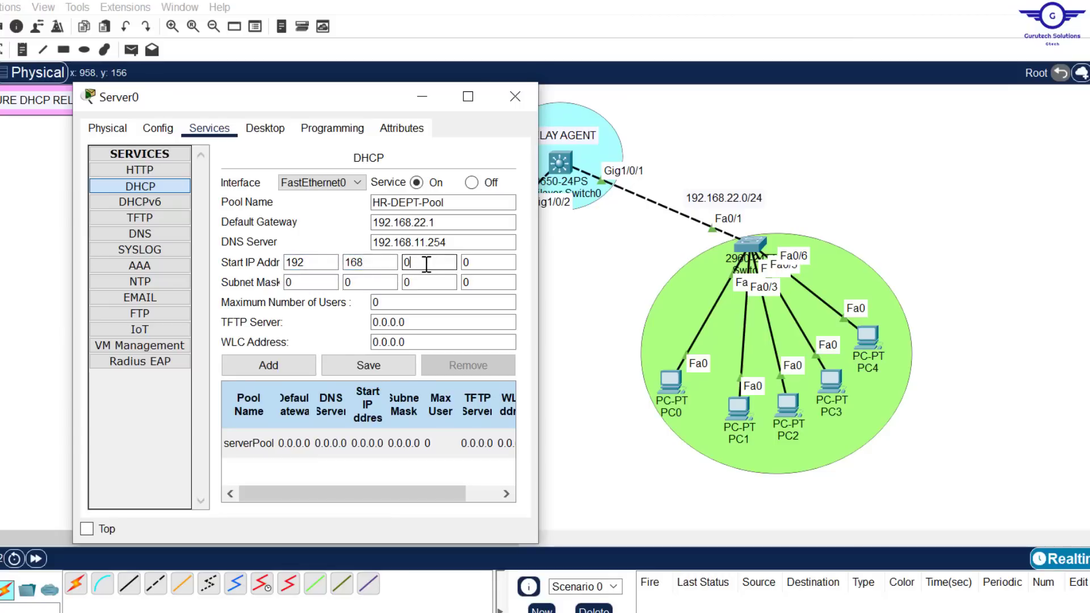
{"action": "left_click", "coordinate": [480, 265]}
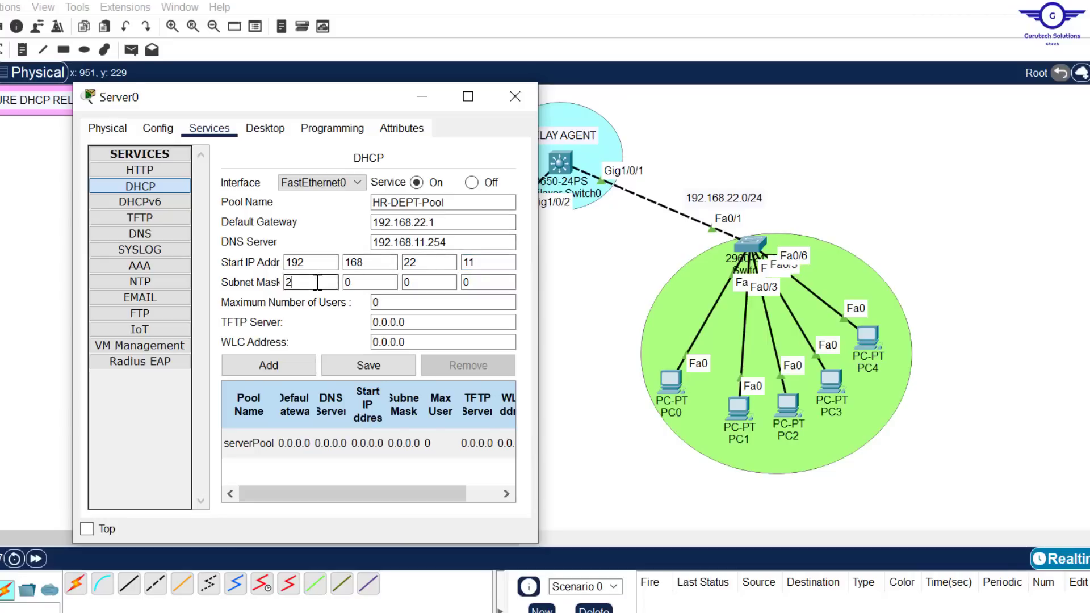
Set the subnet mask to 255.255.255.0 and the maximum number of users to 240, and add HR-DEPT-Pool to the server
{"action": "left_click", "coordinate": [347, 282]}
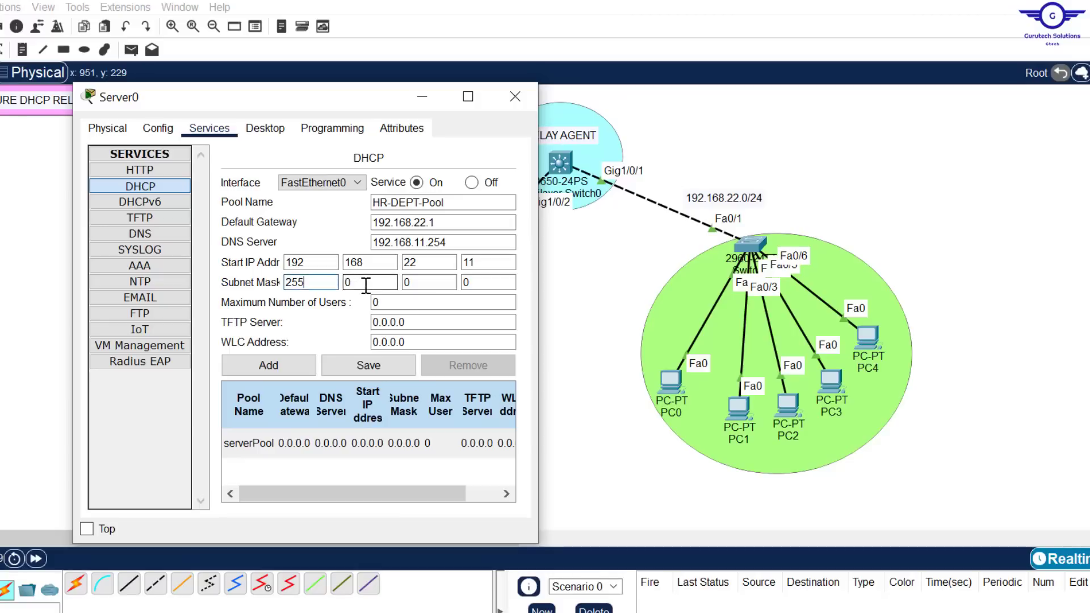
{"action": "type", "text": "255"}
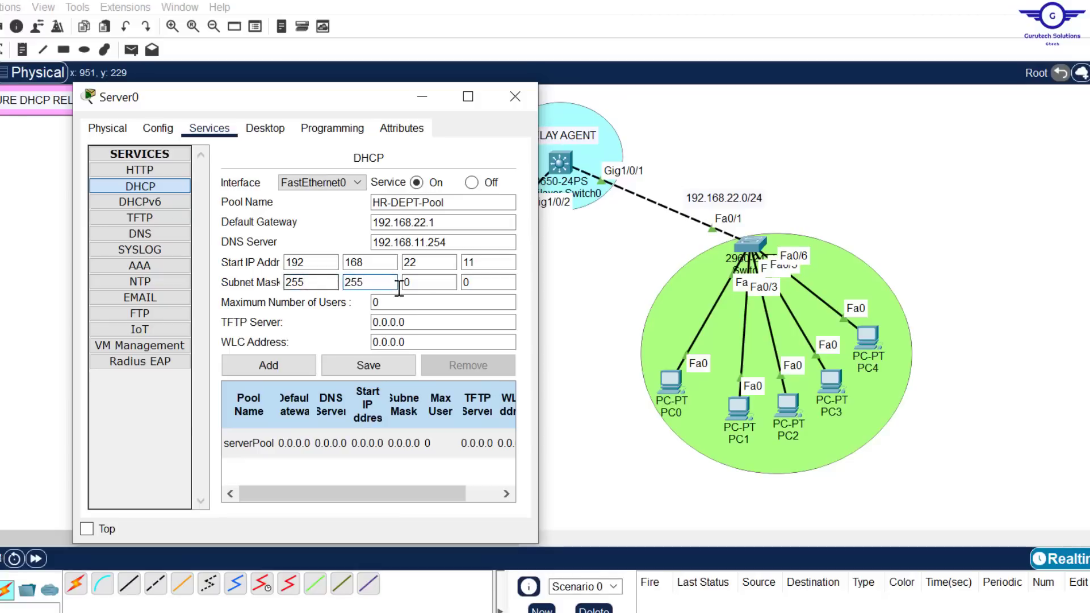
{"action": "left_click", "coordinate": [424, 287]}
{"action": "type", "text": "24"}
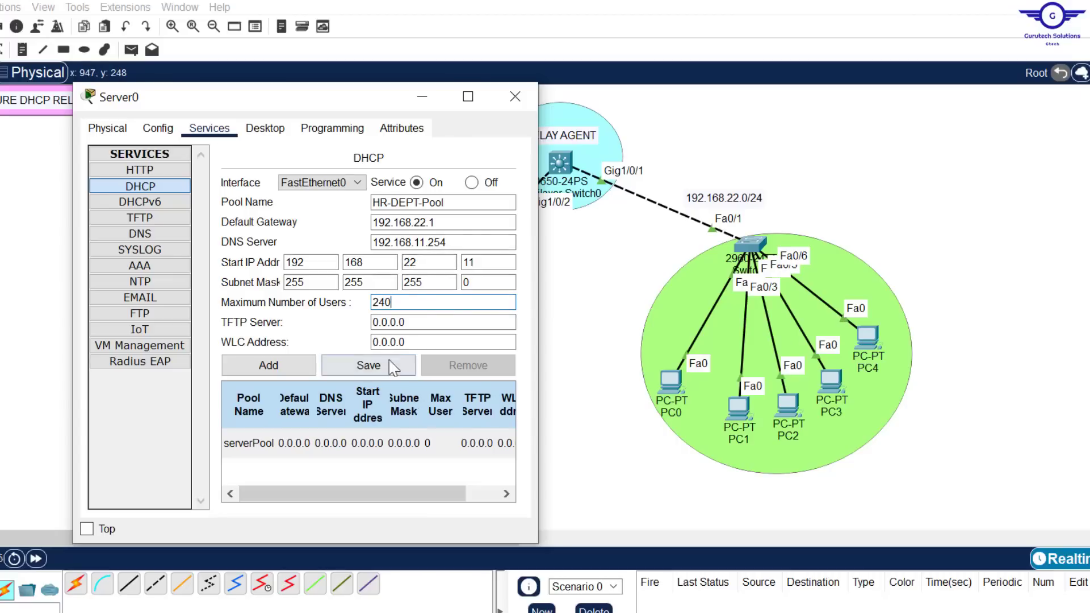
{"action": "left_click", "coordinate": [287, 370]}
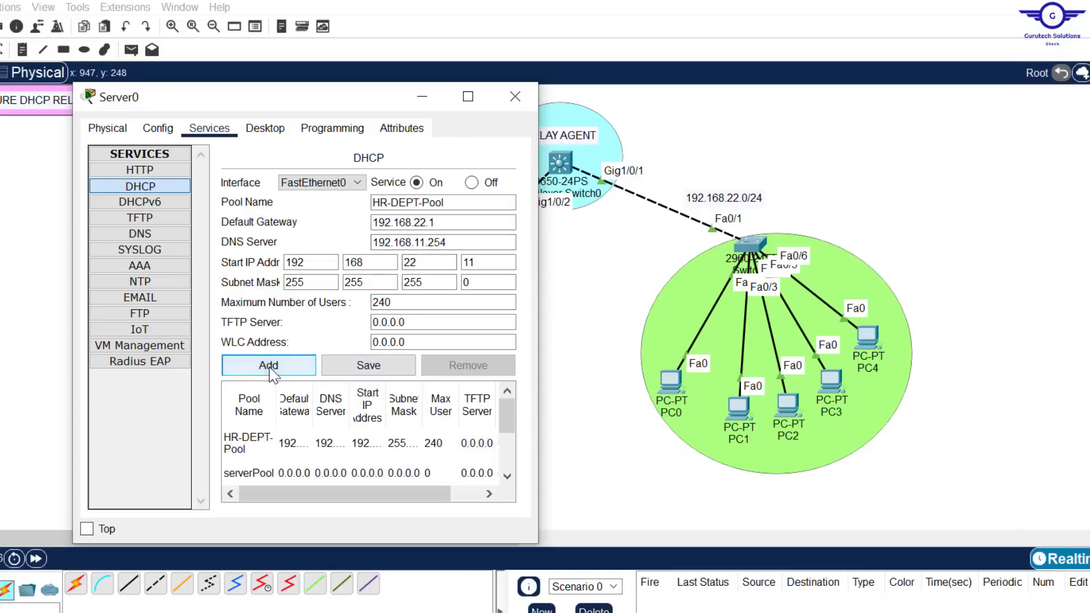
Check HR-DEPT-Pool's default gateway, DNS server and start IP address, and close the Server0 window
{"action": "left_click", "coordinate": [262, 433]}
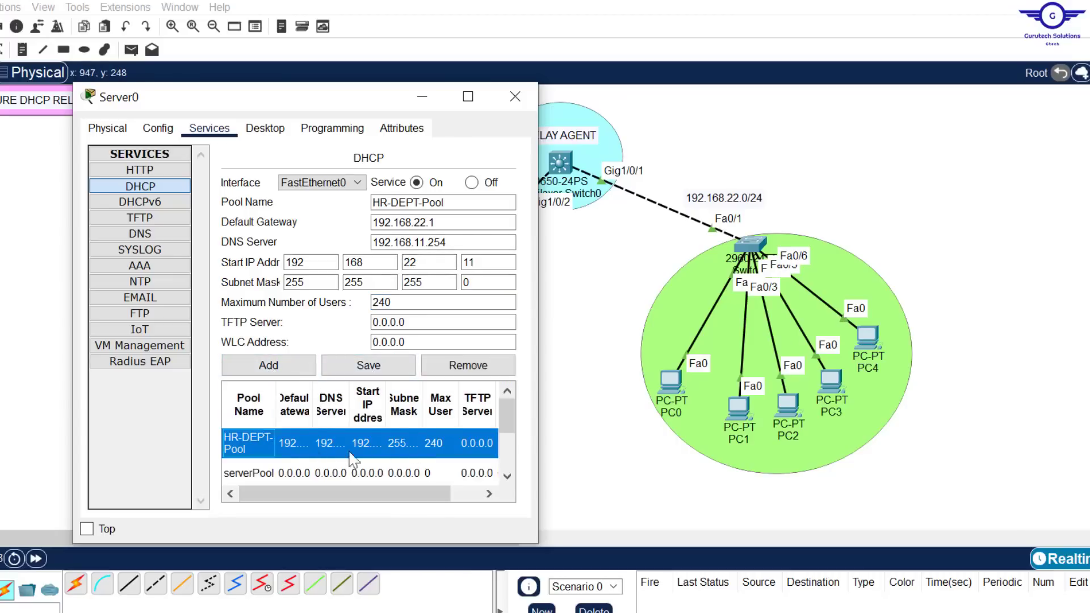
{"action": "left_click", "coordinate": [436, 223]}
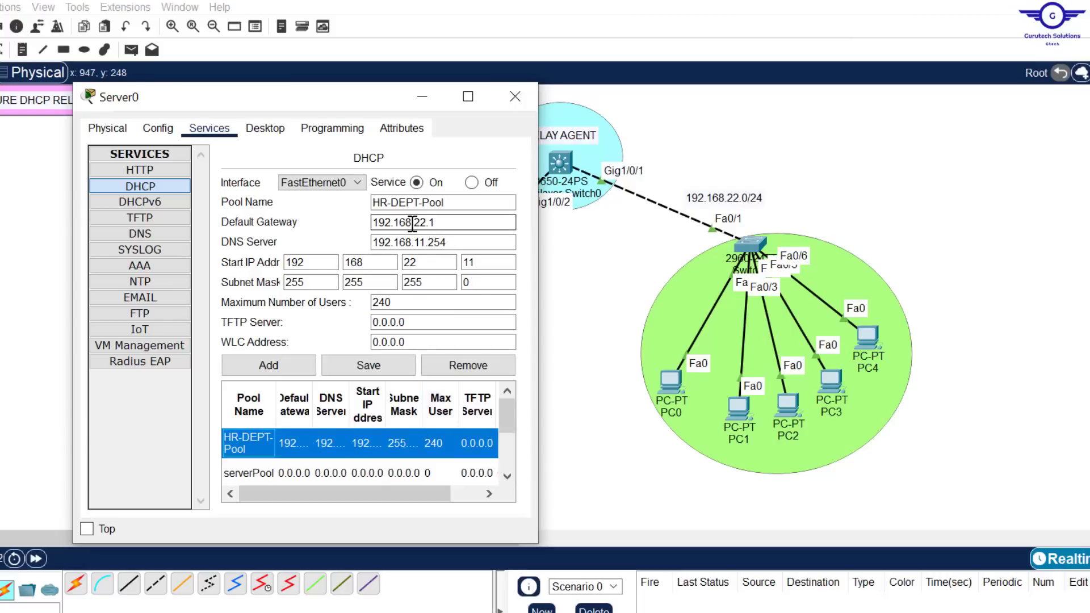
{"action": "left_click", "coordinate": [453, 245]}
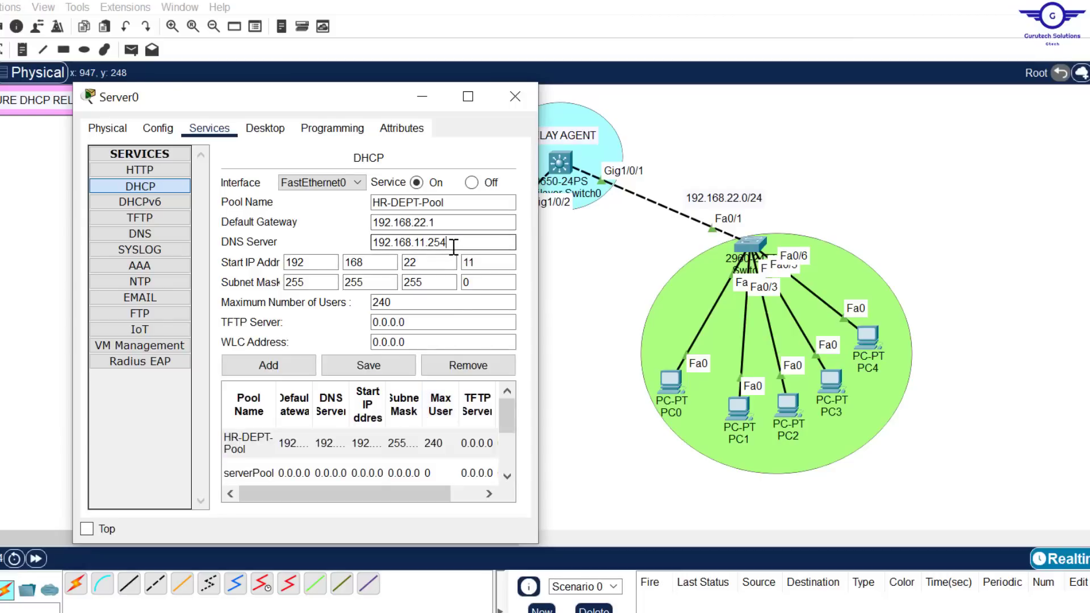
{"action": "left_click_drag", "start_coordinate": [453, 245], "coordinate": [372, 243]}
{"action": "key", "text": "ctrl+c"}
{"action": "double_click", "coordinate": [287, 264]}
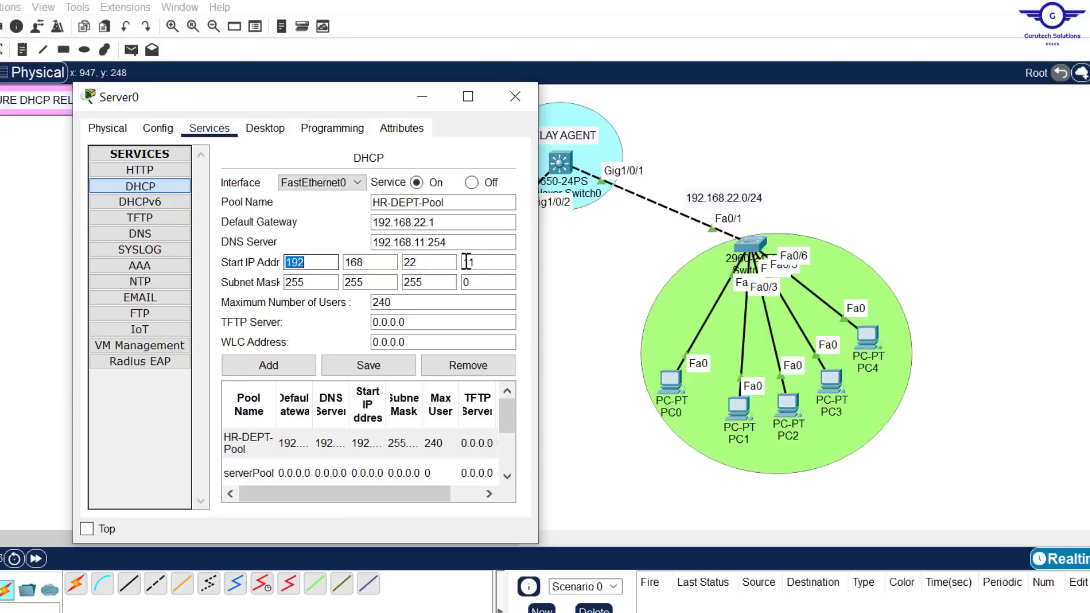
{"action": "left_click_drag", "start_coordinate": [448, 223], "coordinate": [281, 225]}
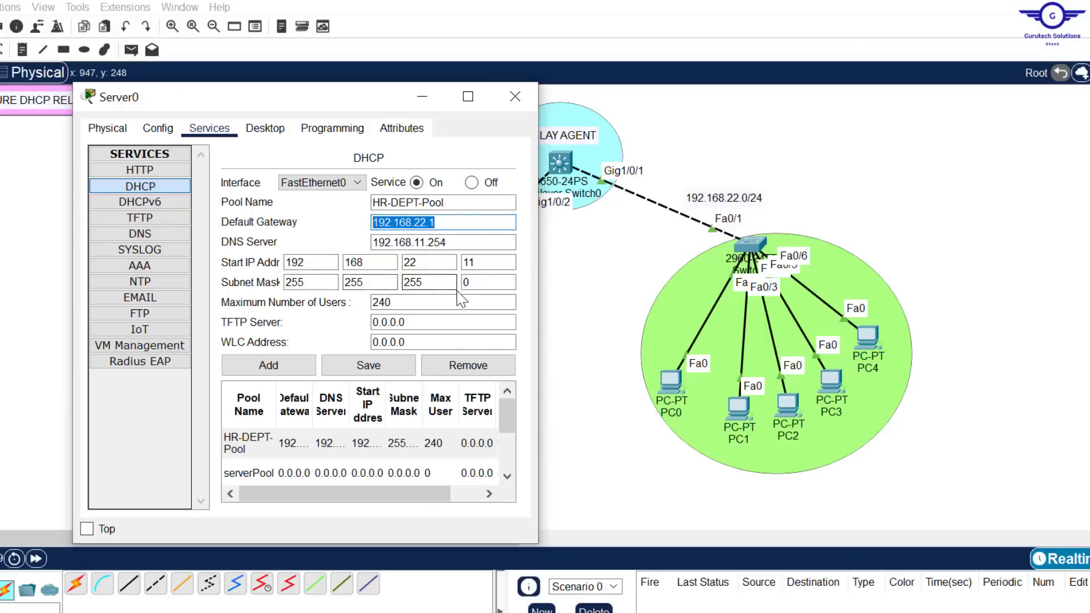
{"action": "left_click", "coordinate": [514, 97]}
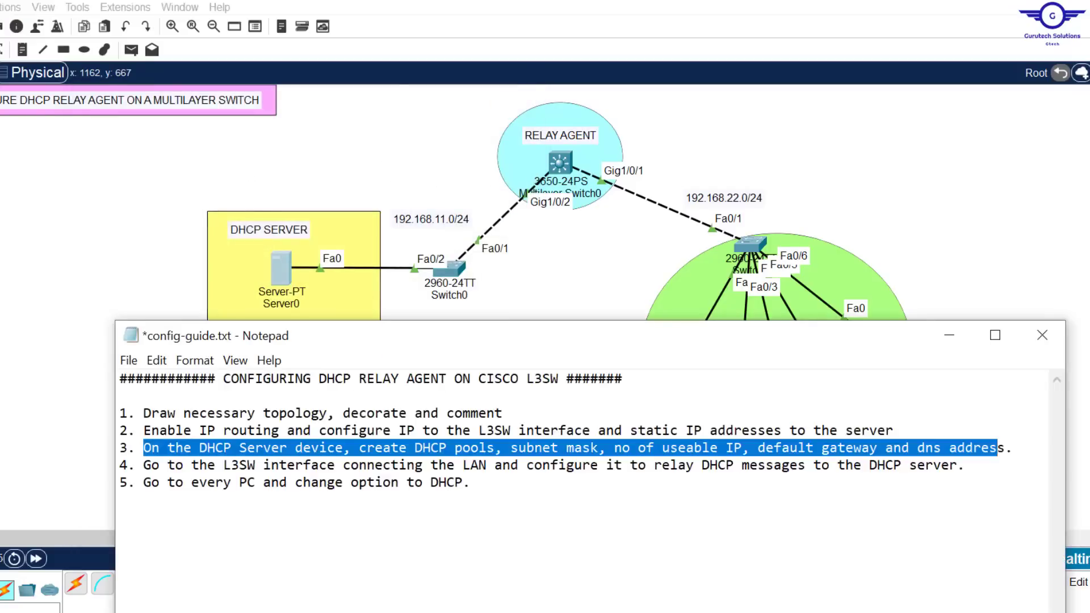
Highlight item 4 of the configuration guide, about relaying DHCP messages from the L3SW interface to the DHCP server
{"action": "left_click_drag", "start_coordinate": [151, 464], "coordinate": [924, 452]}
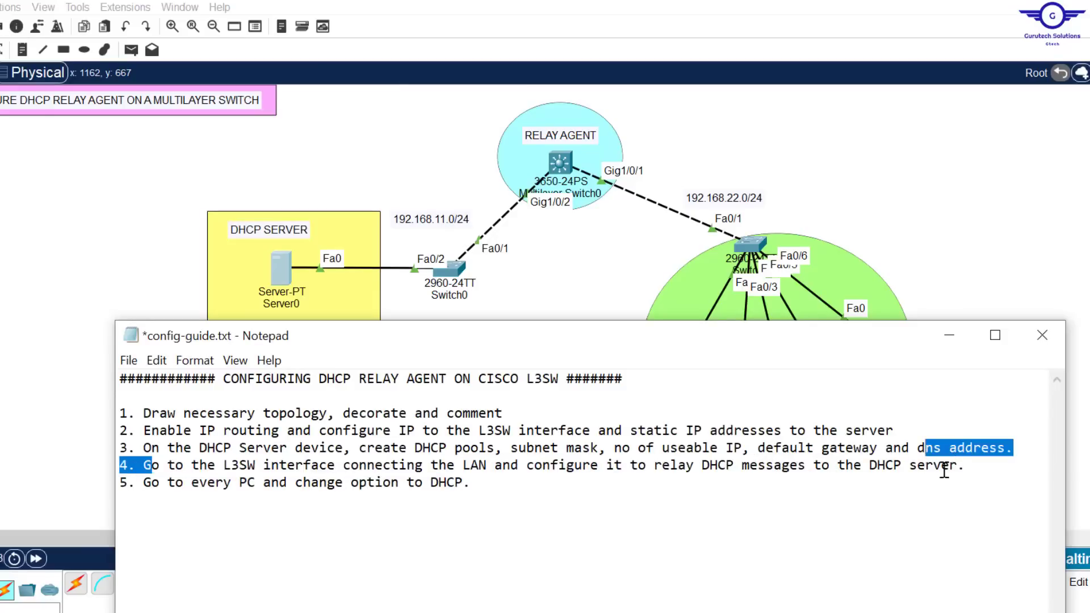
{"action": "left_click", "coordinate": [904, 469]}
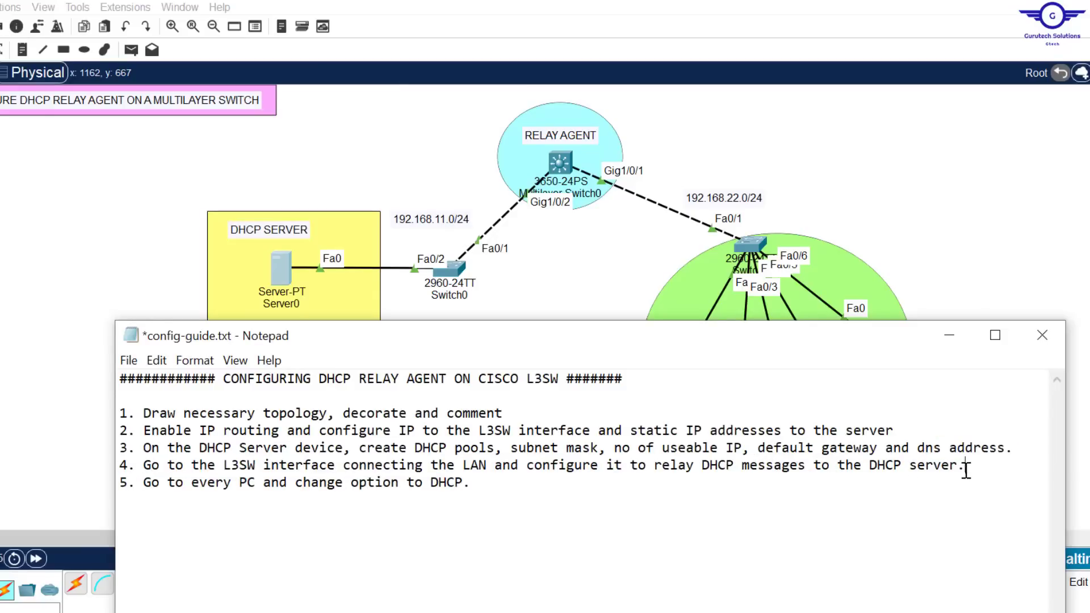
{"action": "left_click_drag", "start_coordinate": [965, 470], "coordinate": [144, 467]}
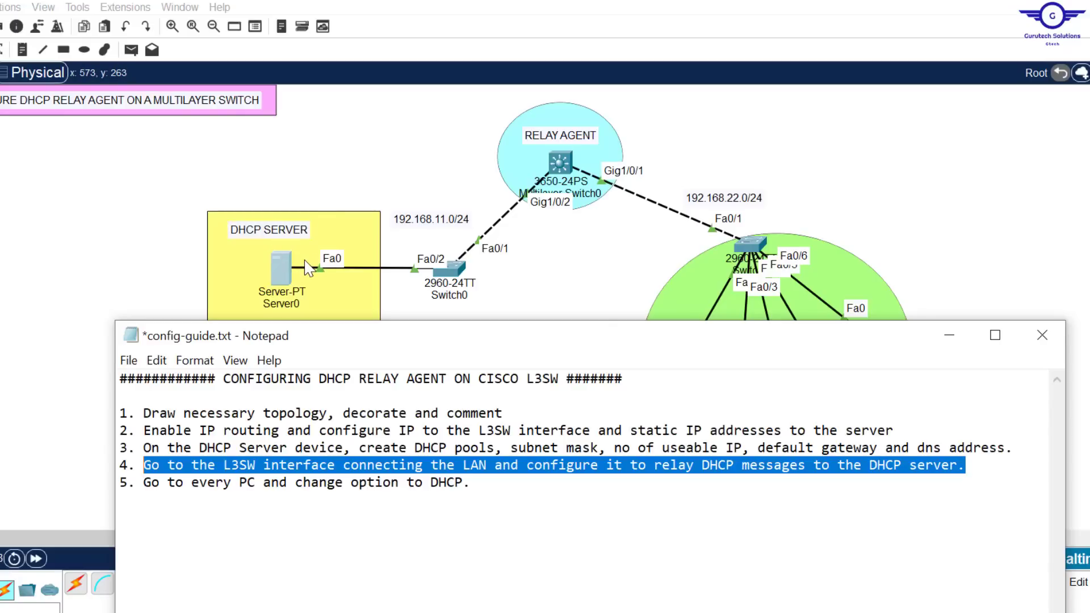
Open the command line of Multilayer Switch0 and enter interface configuration mode for gig1/0/1
{"action": "left_click", "coordinate": [560, 160]}
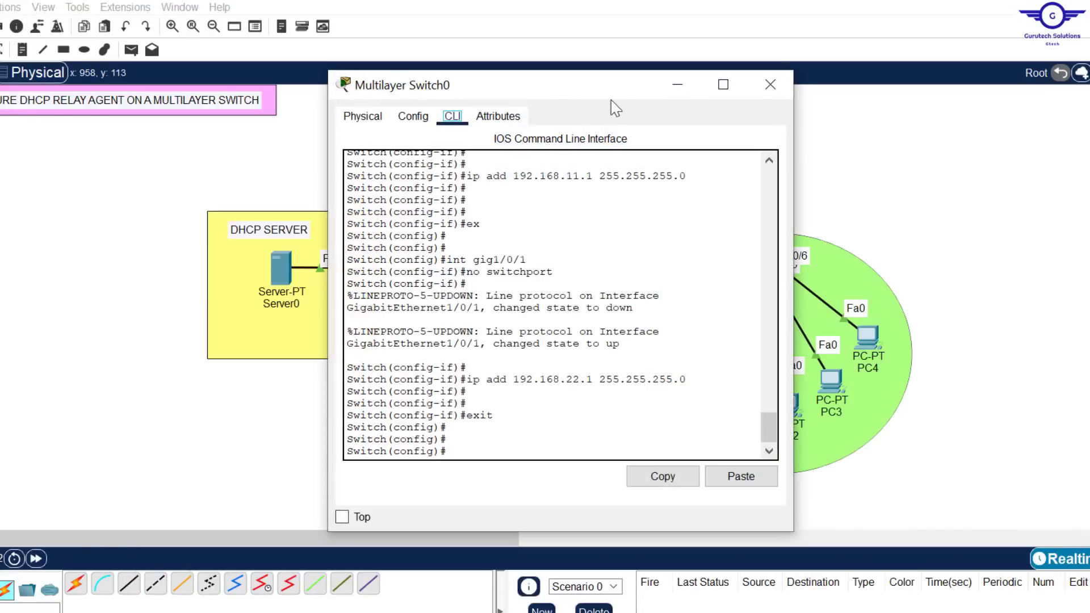
{"action": "left_click_drag", "start_coordinate": [513, 85], "coordinate": [233, 207]}
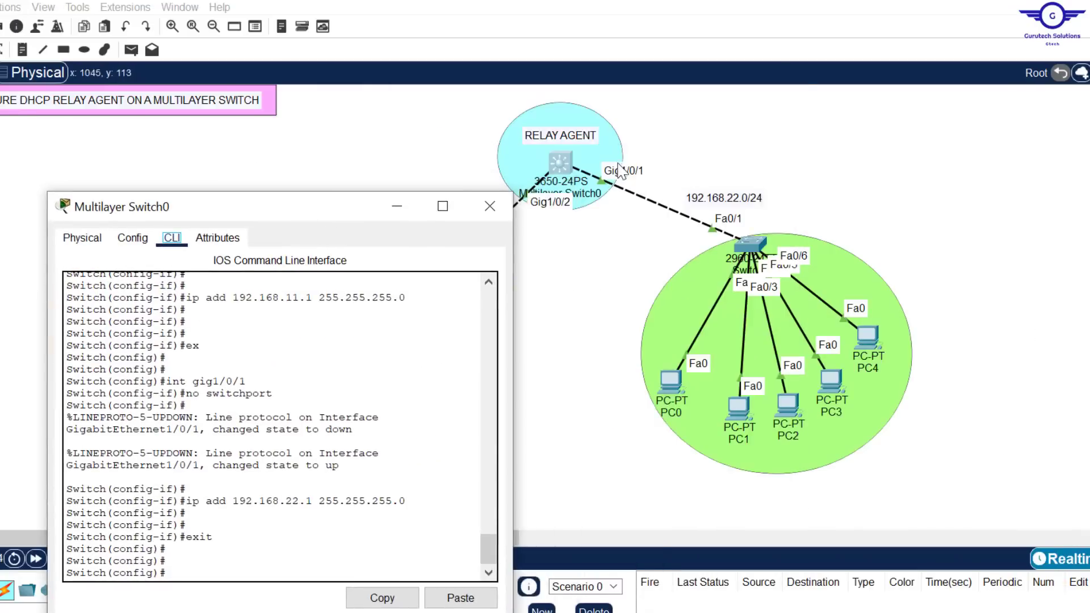
{"action": "left_click_drag", "start_coordinate": [359, 213], "coordinate": [499, 119]}
{"action": "key", "text": "Up"}
{"action": "key", "text": "Up"}
{"action": "key", "text": "Up"}
{"action": "key", "text": "Up"}
{"action": "key", "text": "Up"}
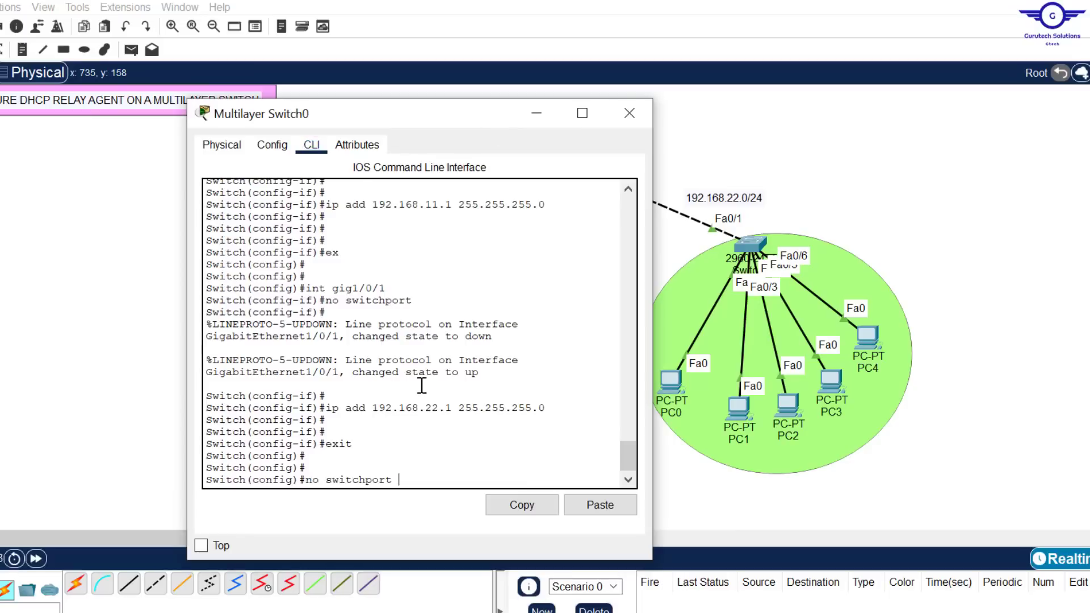
{"action": "key", "text": "Down"}
{"action": "key", "text": "Return"}
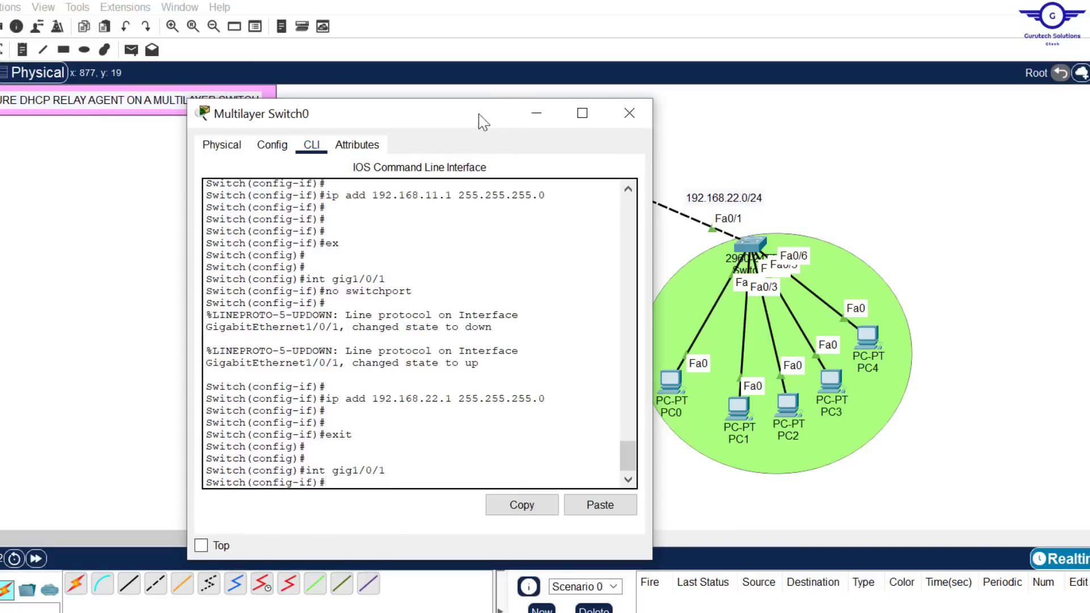
{"action": "left_click_drag", "start_coordinate": [473, 126], "coordinate": [483, 87]}
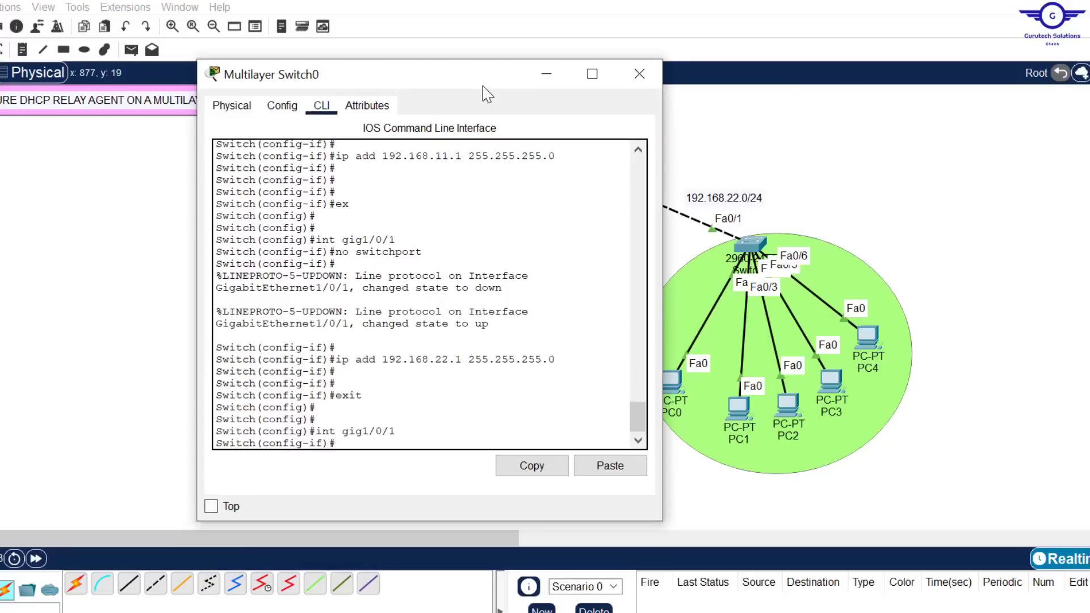
Set the interface's IP helper-address to 192.168.11.254, exit to global configuration mode, and close the Multilayer Switch0 window
{"action": "type", "text": "IP"}
{"action": "key", "text": "Caps_Lock"}
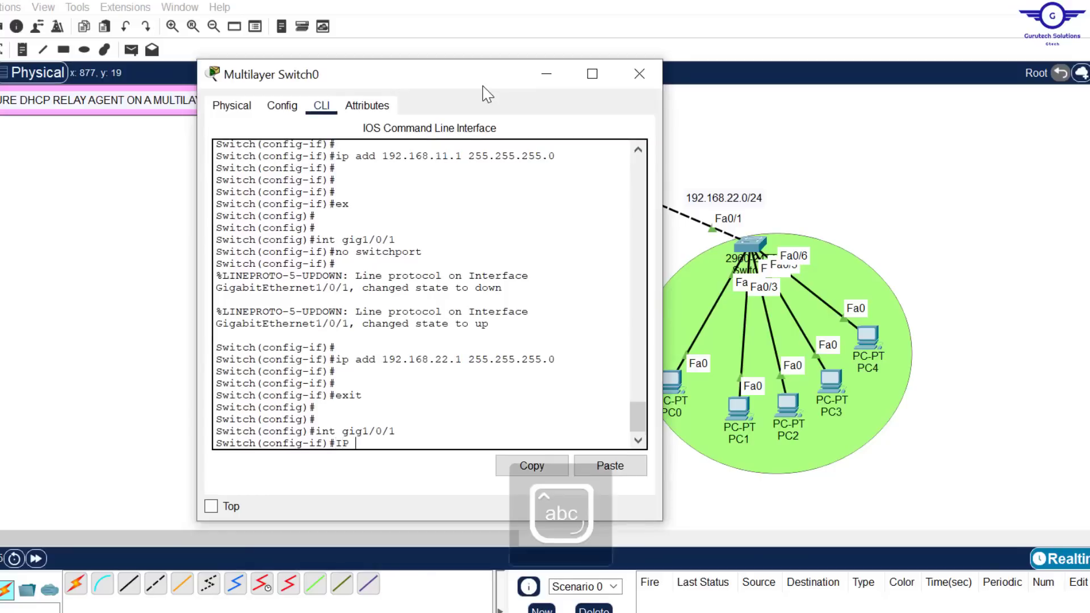
{"action": "type", "text": "hel"}
{"action": "key", "text": "Tab"}
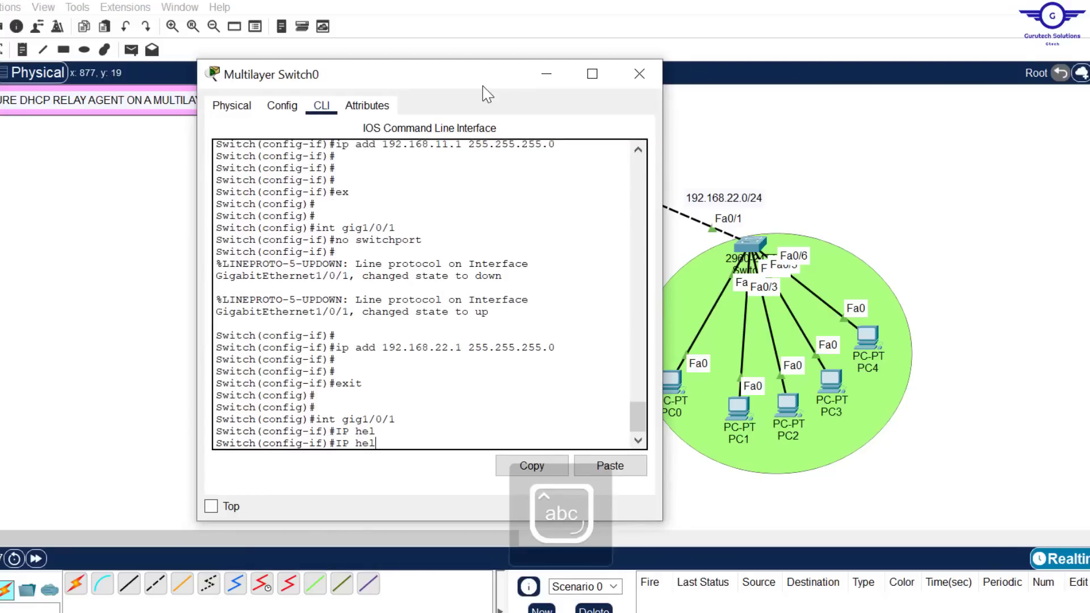
{"action": "type", "text": "p"}
{"action": "key", "text": "Tab"}
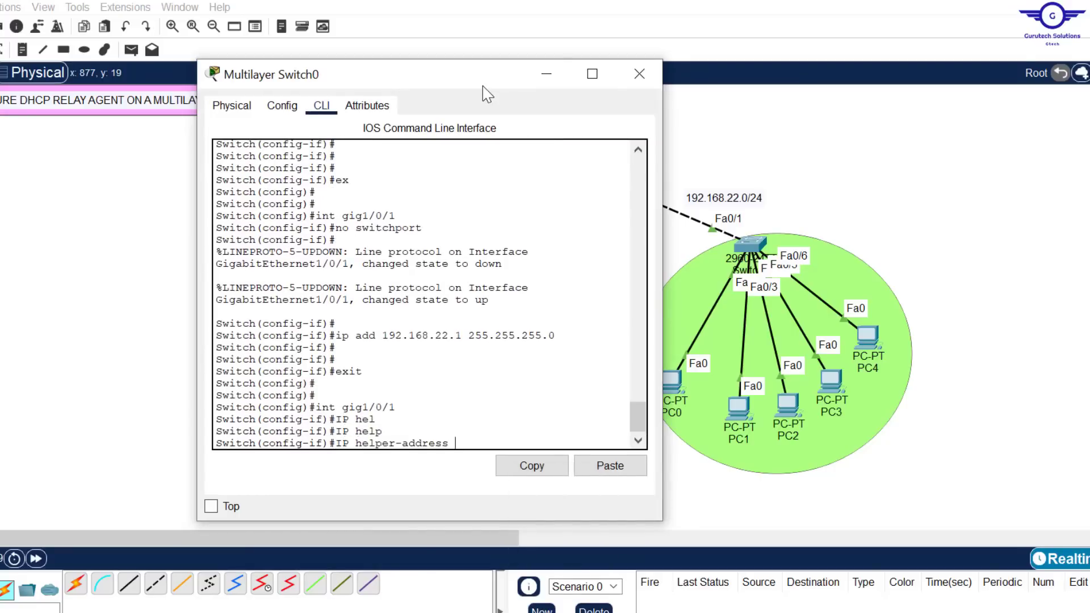
{"action": "left_click_drag", "start_coordinate": [494, 76], "coordinate": [846, 62]}
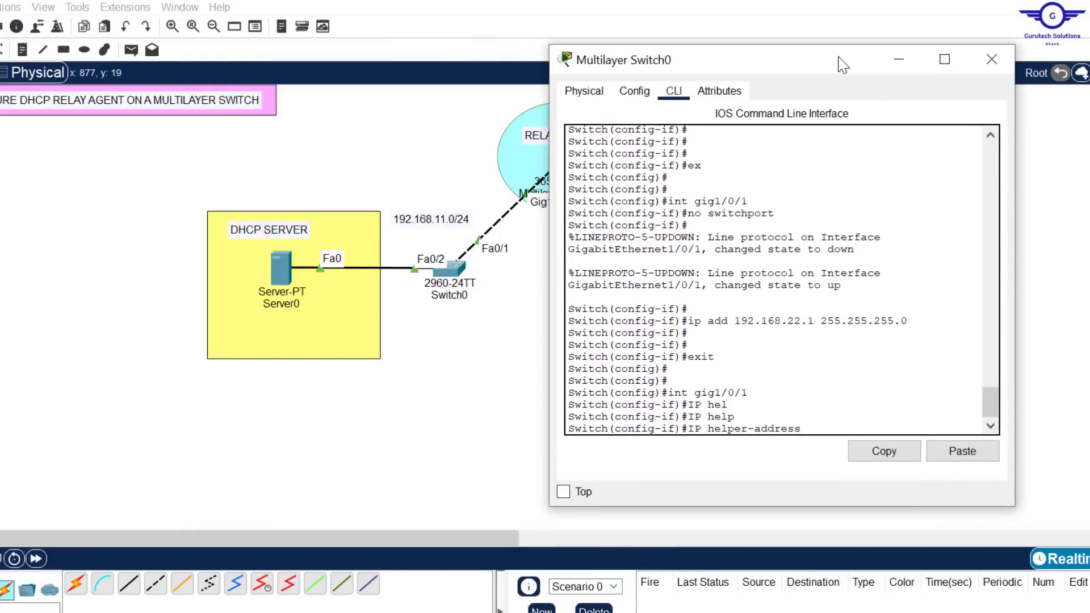
{"action": "left_click", "coordinate": [958, 450]}
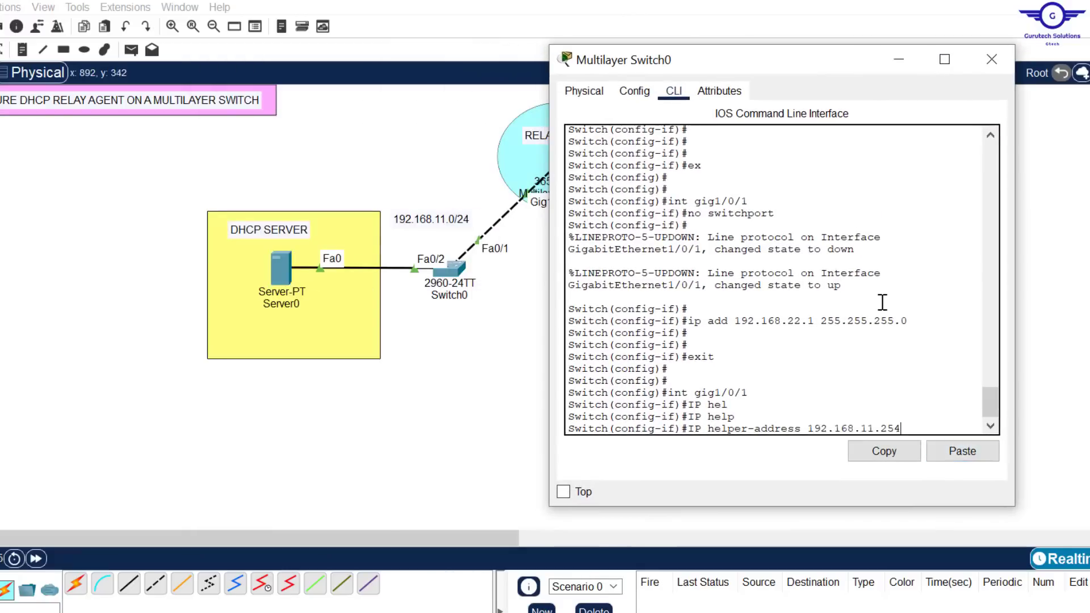
{"action": "key", "text": "Return"}
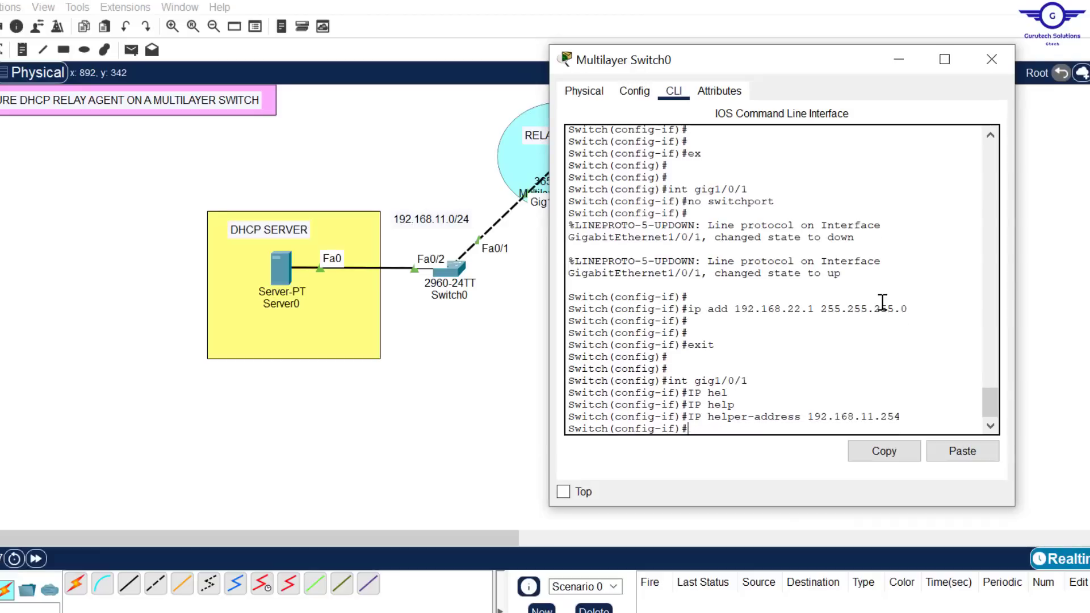
{"action": "key", "text": "Return"}
{"action": "key", "text": "Return"}
{"action": "key", "text": "Return"}
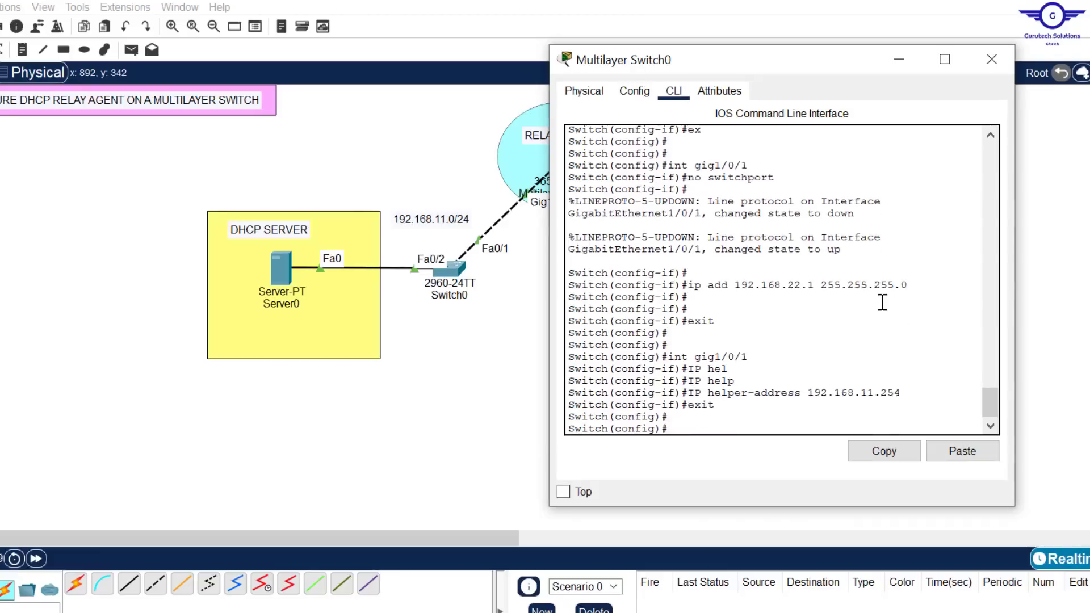
{"action": "left_click", "coordinate": [992, 56]}
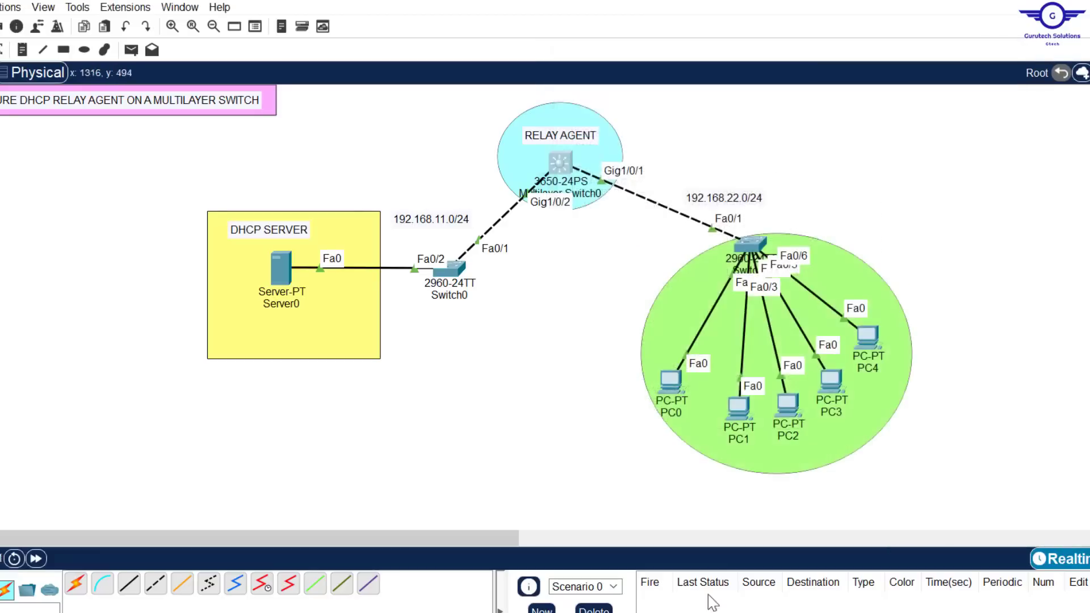
Open PC0's IP Configuration and set its IPv4 addressing to DHCP
{"action": "key", "text": "alt+Tab"}
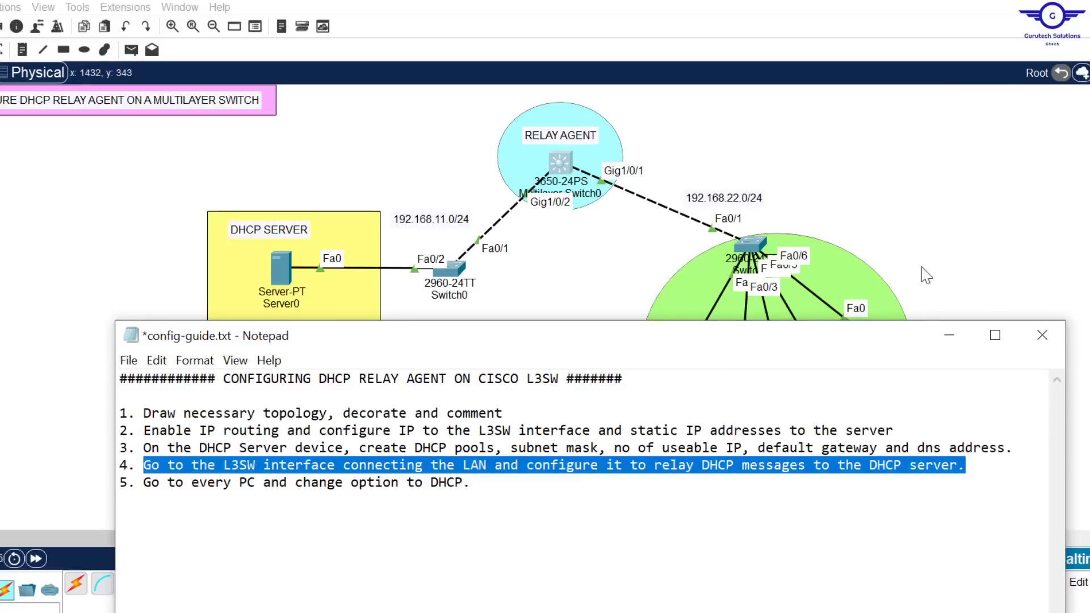
{"action": "left_click", "coordinate": [938, 244]}
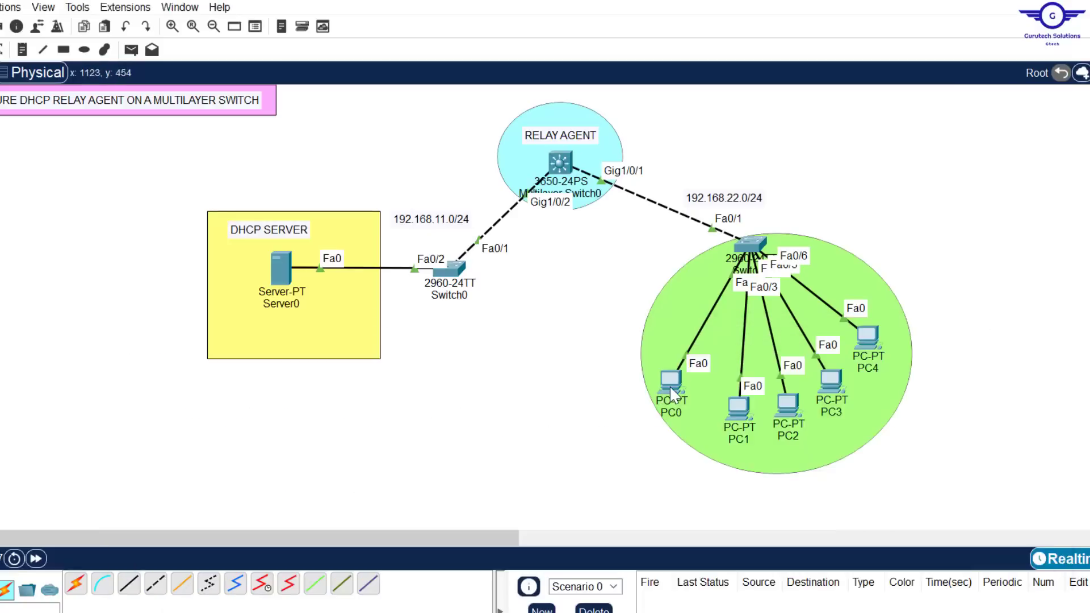
{"action": "left_click", "coordinate": [670, 386]}
{"action": "left_click", "coordinate": [474, 120]}
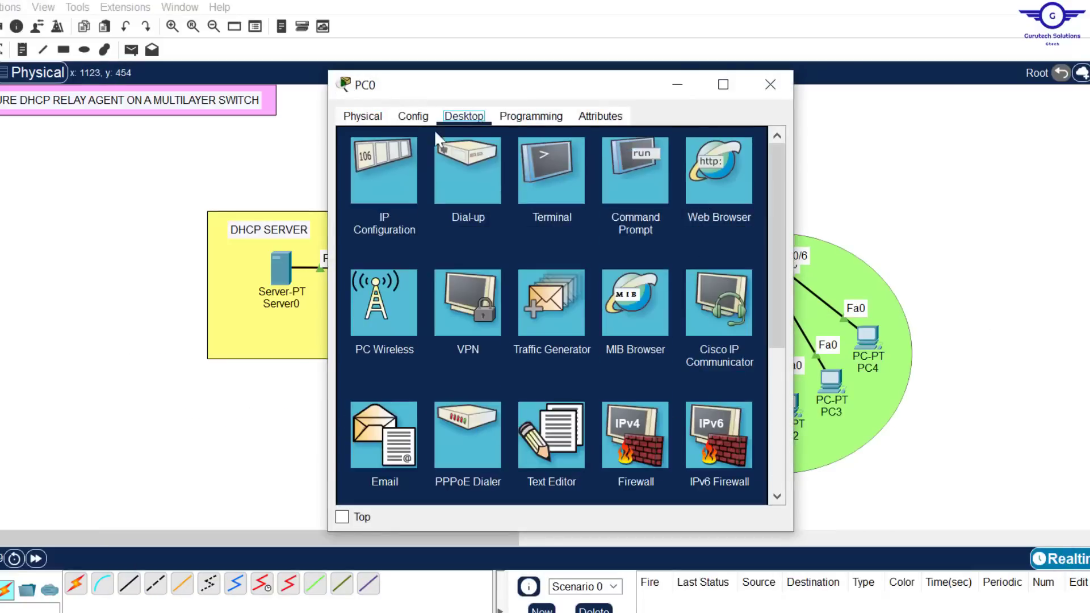
{"action": "left_click", "coordinate": [404, 152]}
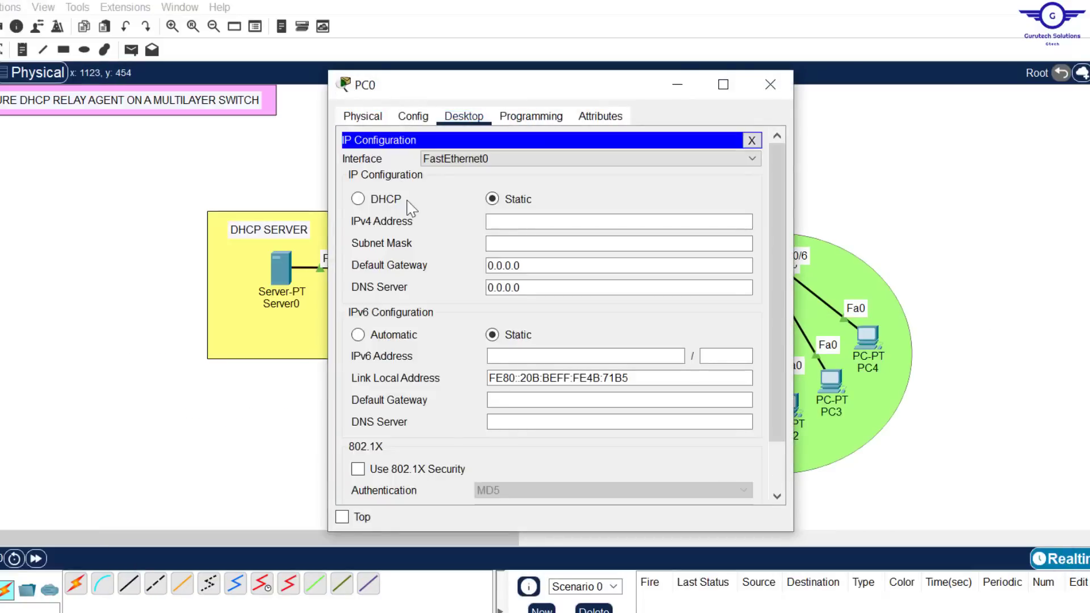
{"action": "left_click", "coordinate": [358, 200]}
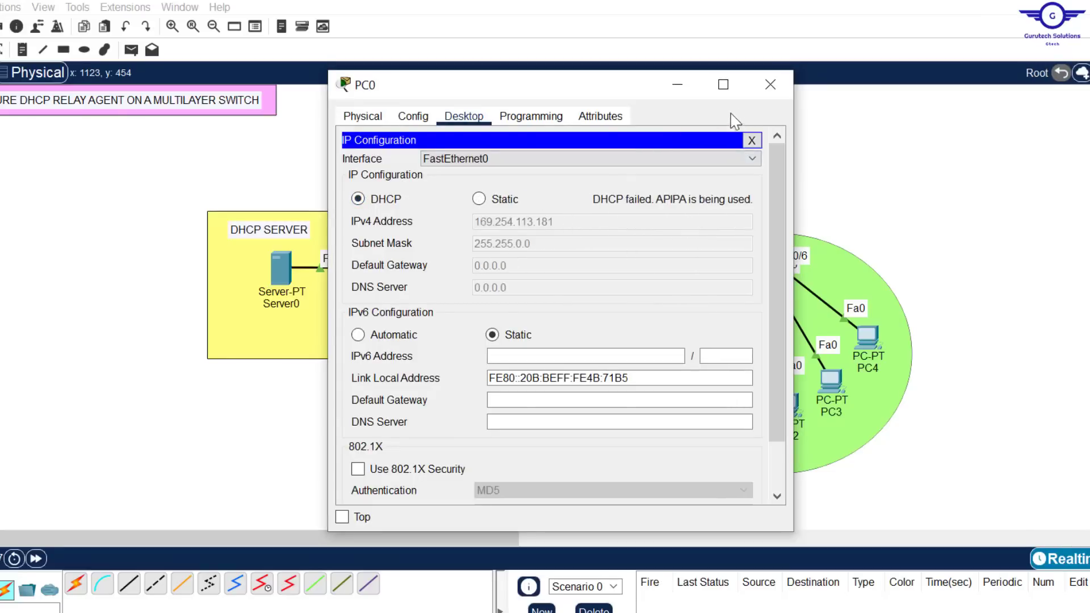
Repeat PC0's address request by switching from DHCP to Static and back to DHCP, and close the PC0 window
{"action": "left_click", "coordinate": [479, 200]}
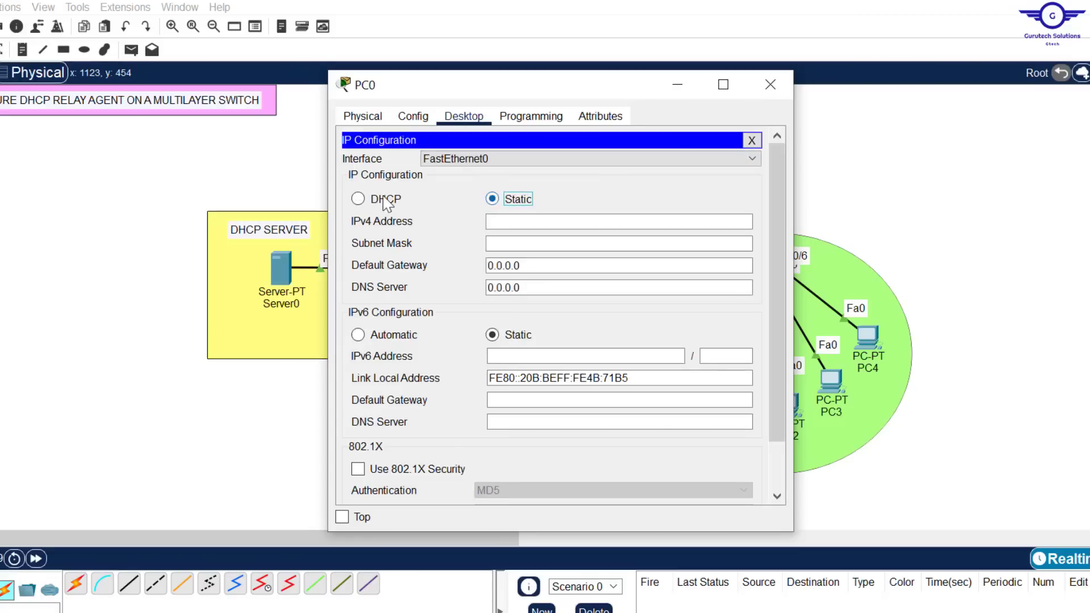
{"action": "left_click", "coordinate": [373, 200]}
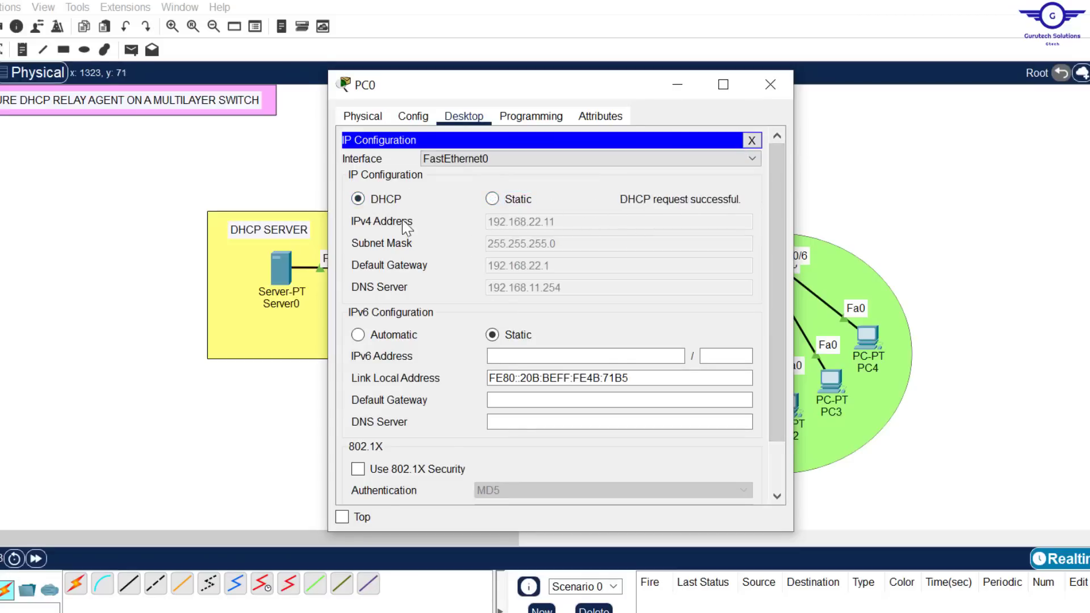
{"action": "left_click", "coordinate": [776, 84]}
Set PC1's IPv4 addressing to DHCP in its IP Configuration and close the PC1 window
{"action": "left_click", "coordinate": [739, 406]}
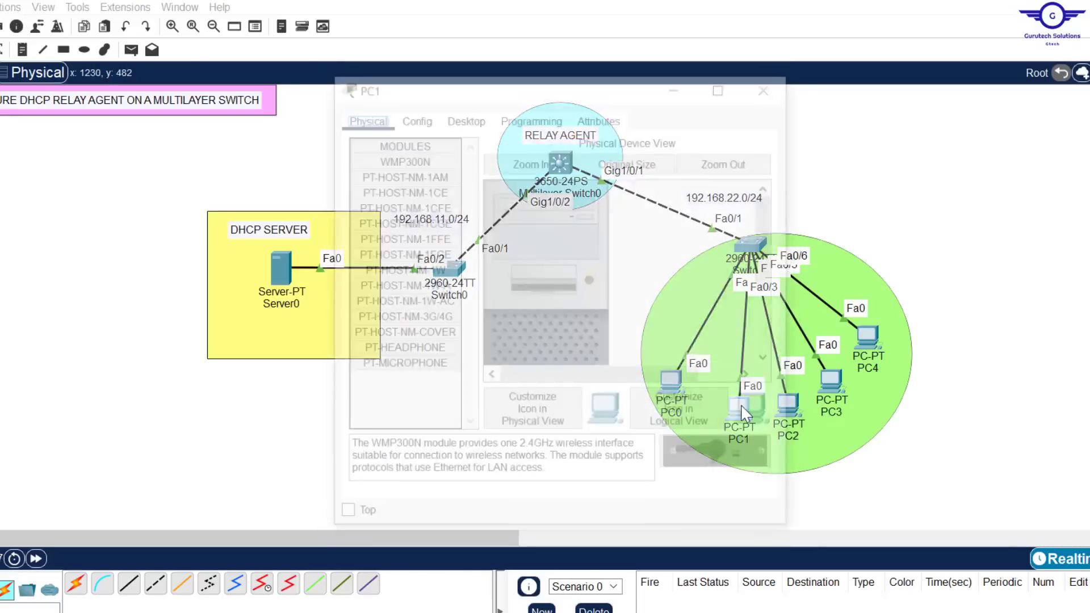
{"action": "left_click", "coordinate": [464, 116]}
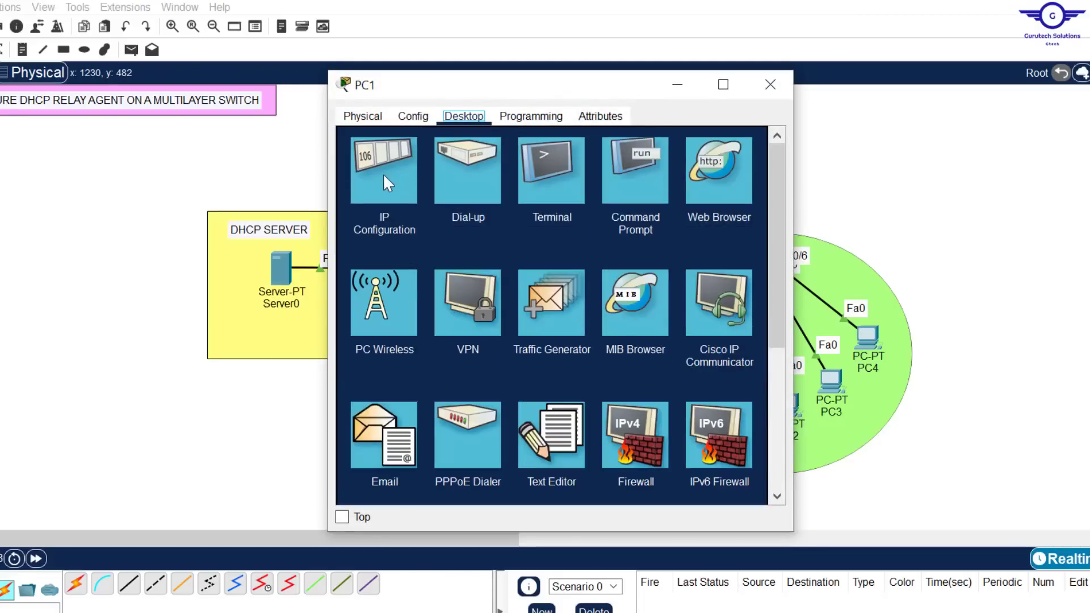
{"action": "left_click", "coordinate": [383, 173]}
{"action": "left_click", "coordinate": [386, 201]}
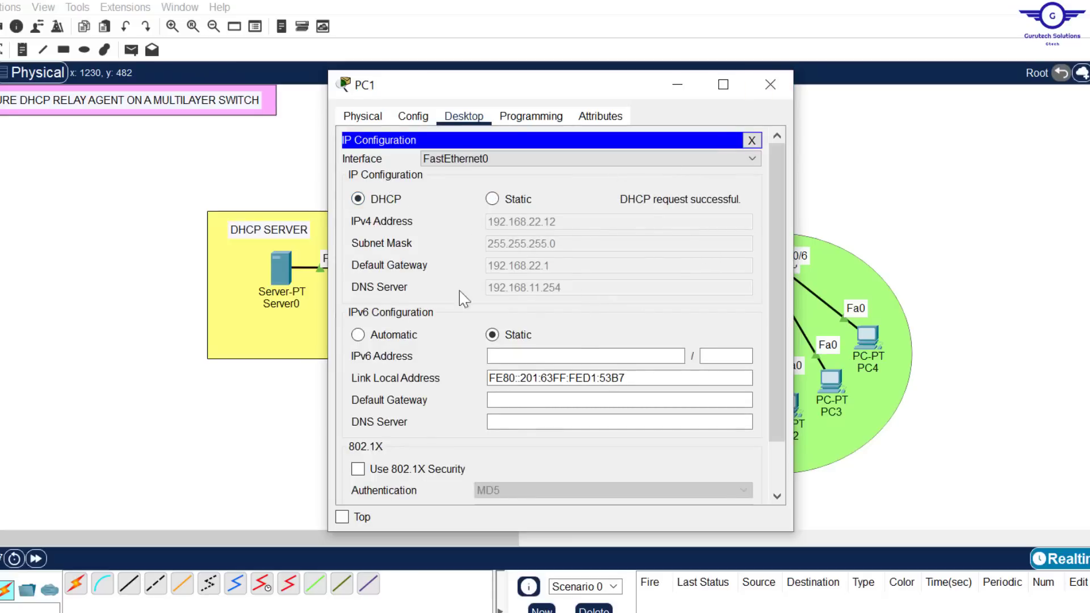
{"action": "left_click", "coordinate": [768, 89]}
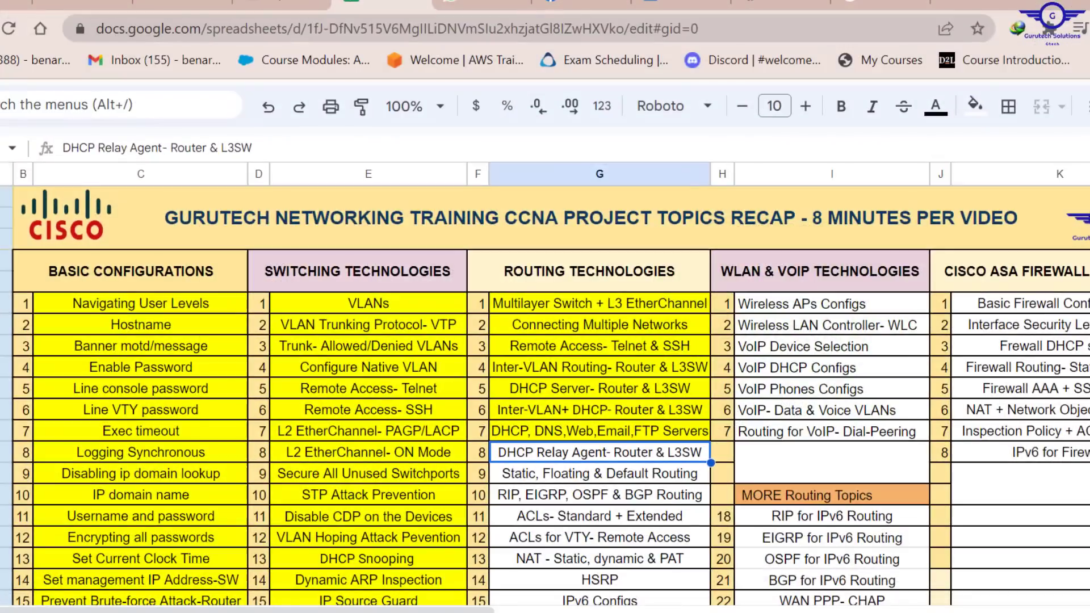
In the Google Sheets topic list, fill the "DHCP Relay Agent- Router & L3SW" cell with yellow
{"action": "left_click", "coordinate": [977, 111]}
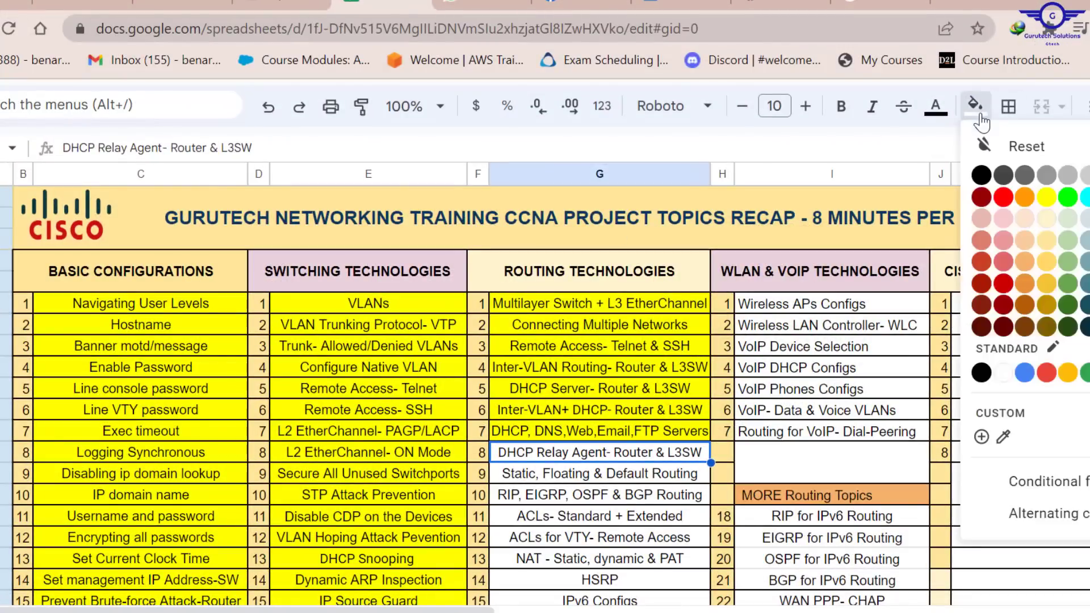
{"action": "left_click", "coordinate": [1050, 201]}
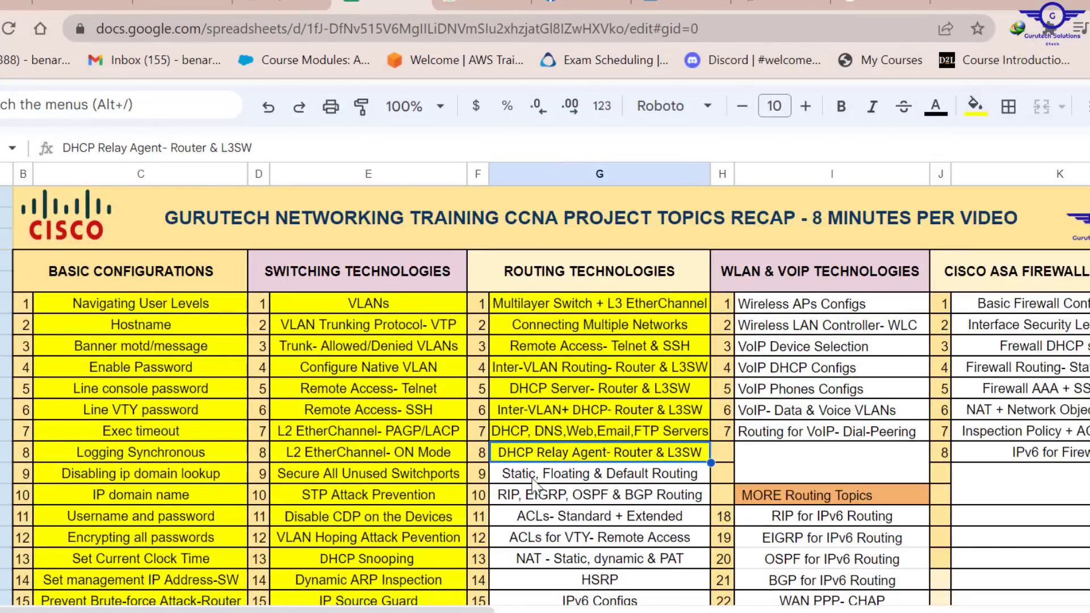